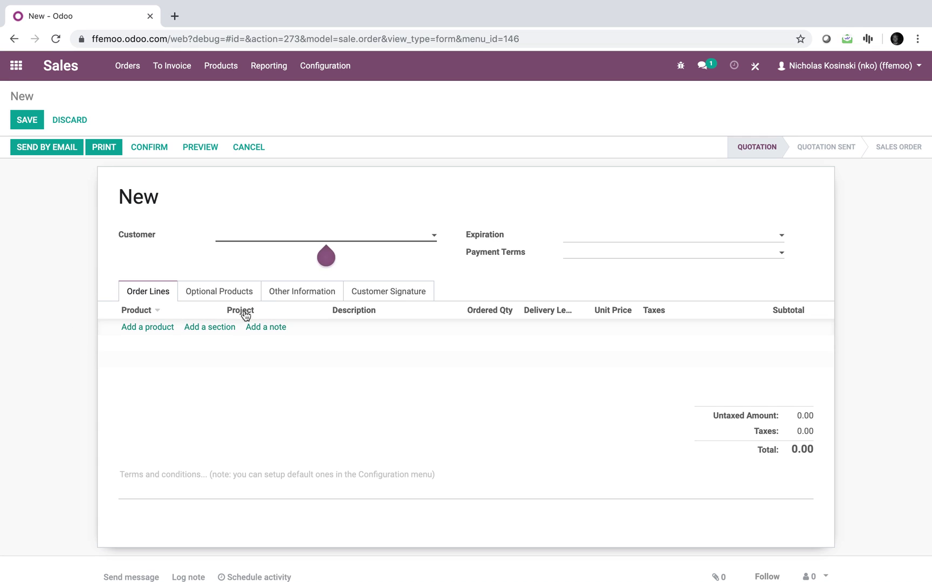
# - Discard the new, unsaved quotation and open the Project app
pyautogui.click(17, 65)
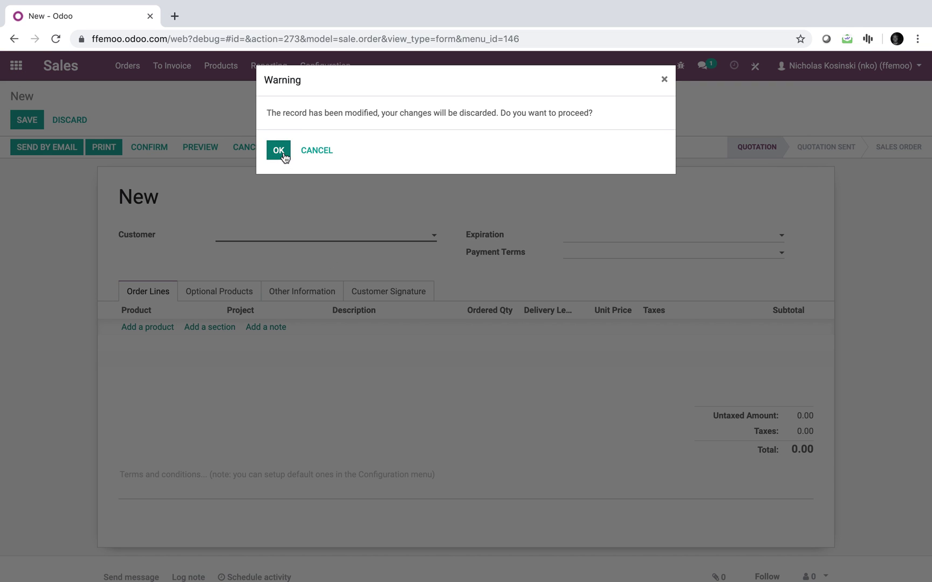
pyautogui.click(284, 154)
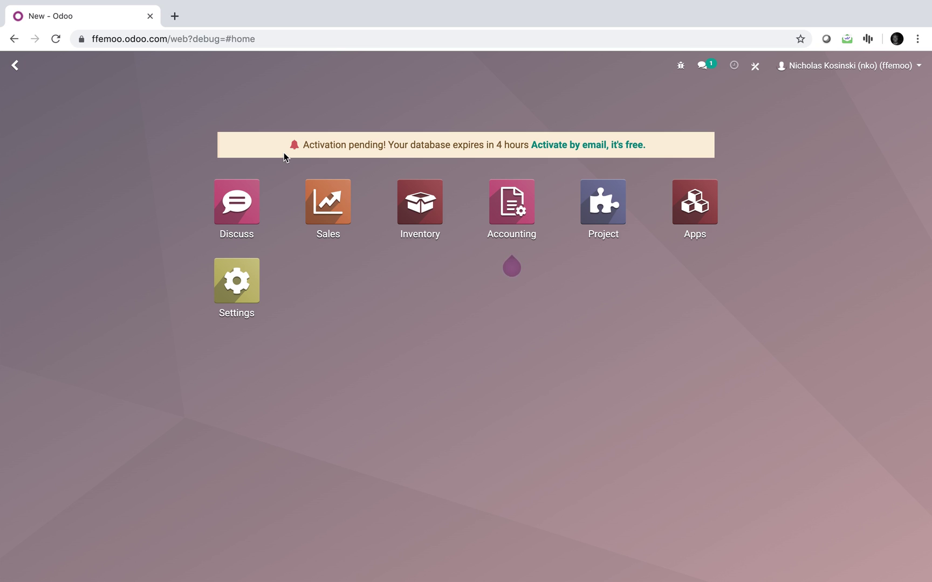
pyautogui.write('projec')
pyautogui.press('Return')
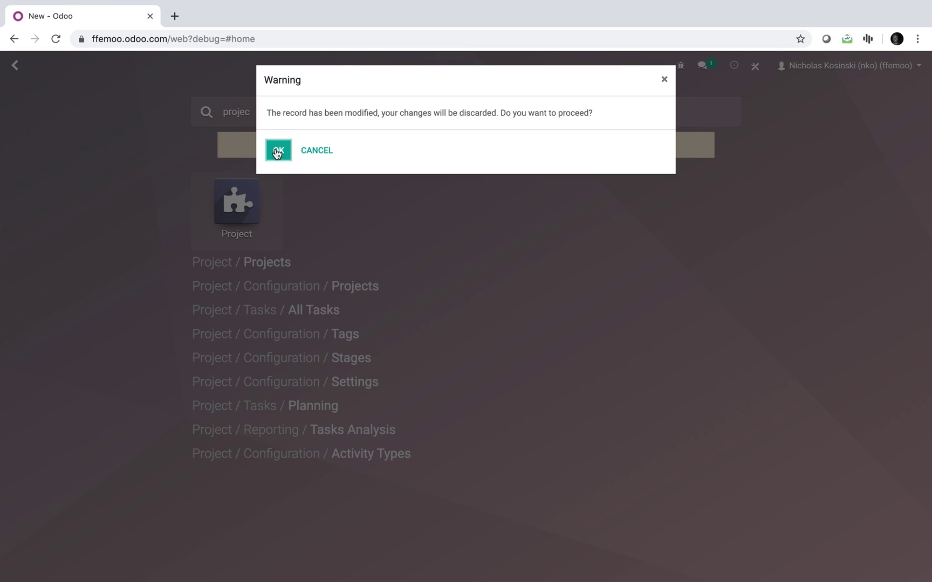
pyautogui.click(277, 154)
# - Create a new project named "Project 1"
pyautogui.click(39, 129)
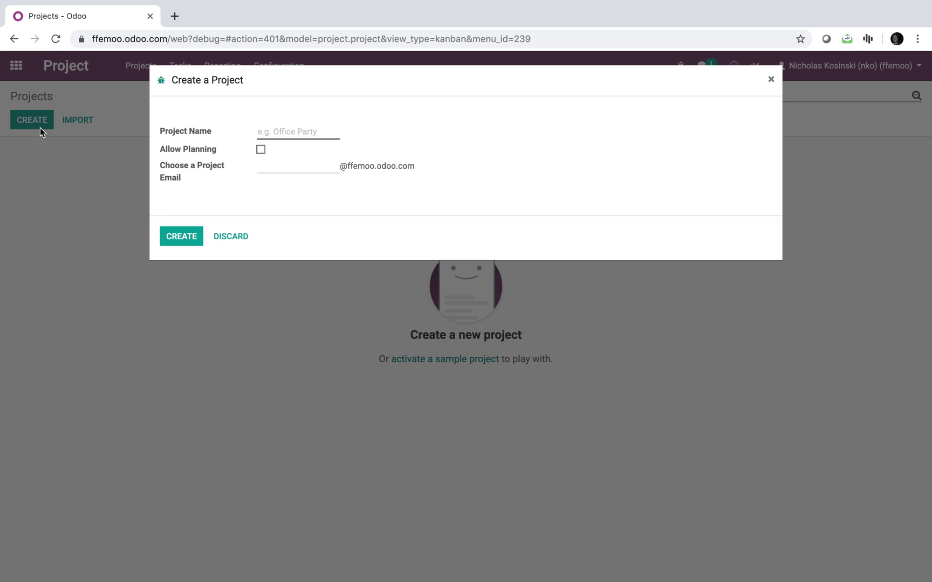
pyautogui.write('Project 1')
pyautogui.click(165, 242)
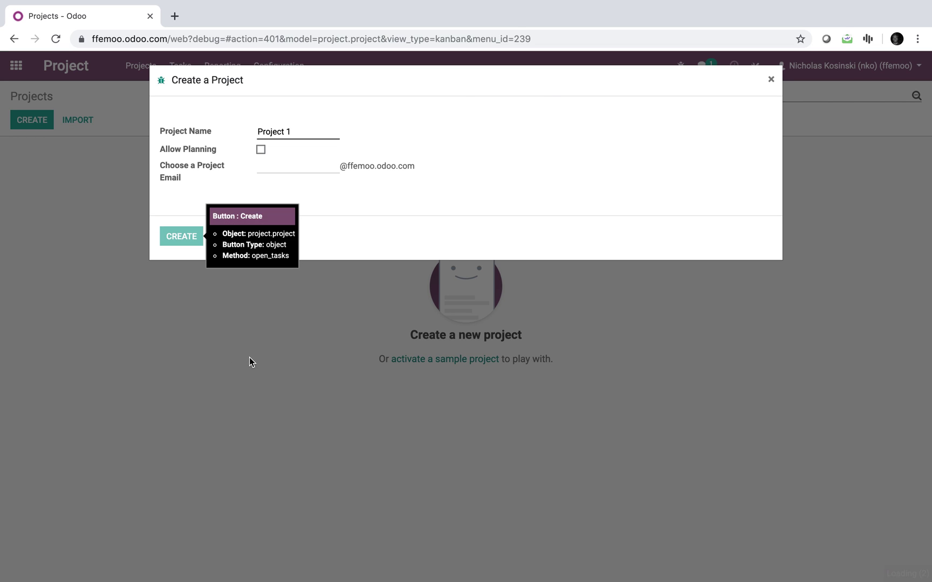
# - Add the stages "New" and "Done" to the Project 1 task board
pyautogui.write('New')
pyautogui.press('Return')
pyautogui.write('Done')
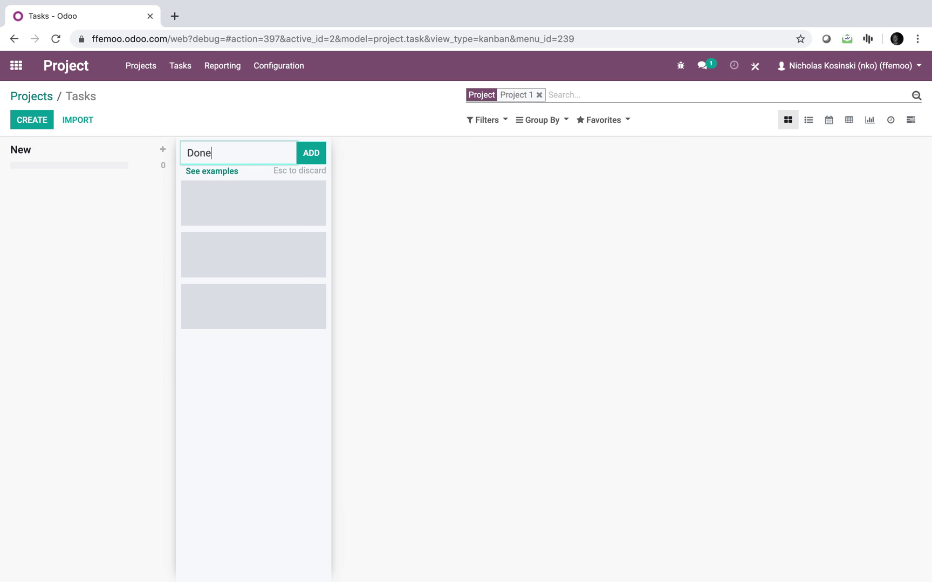
pyautogui.press('Return')
pyautogui.press('Escape')
# - Add a task titled "Test 1" to the New stage of Project 1 and open its record
pyautogui.click(35, 120)
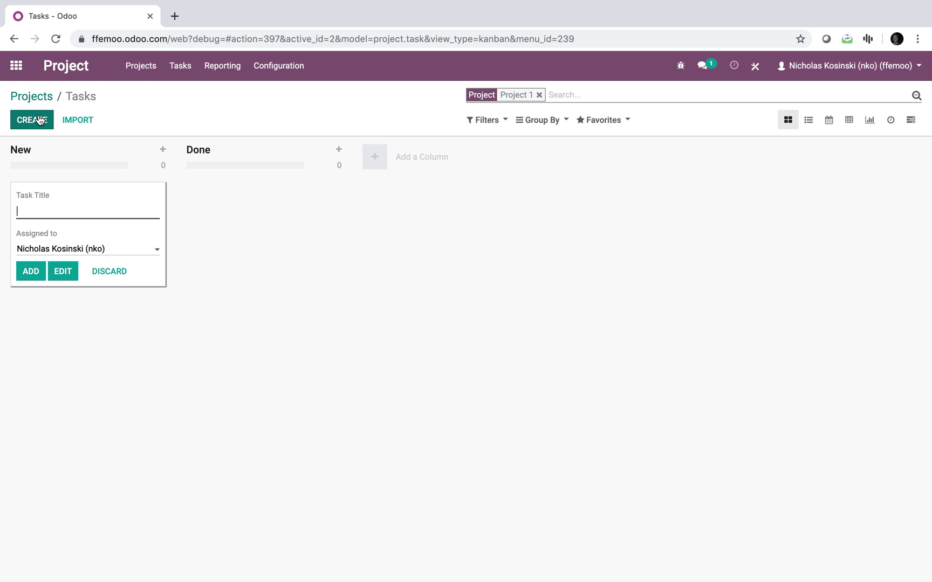
pyautogui.write('Test 1')
pyautogui.press('Return')
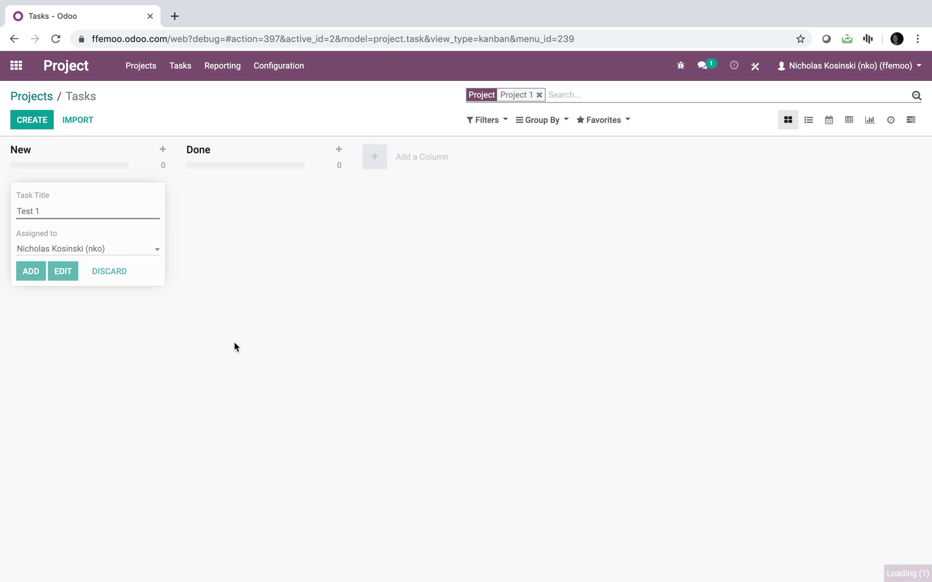
pyautogui.click(99, 204)
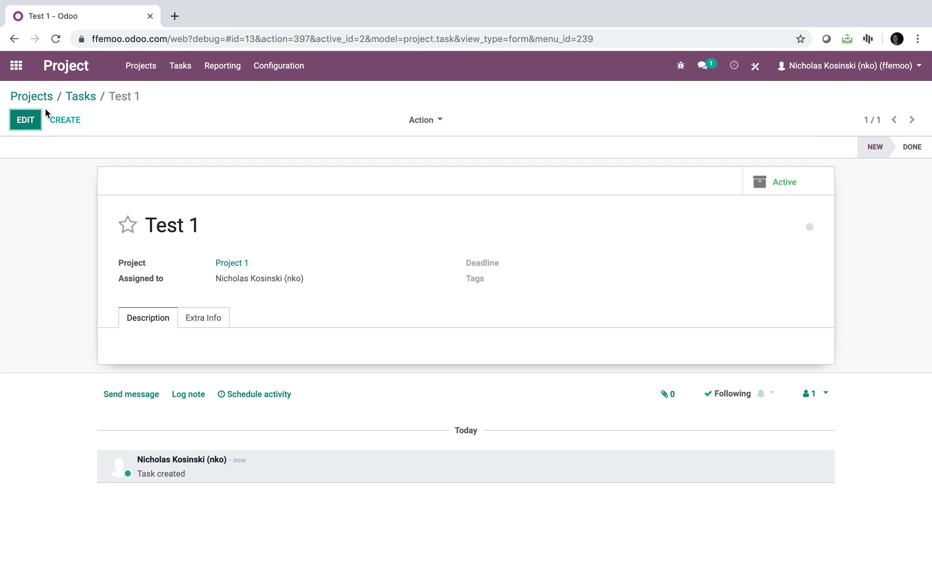
# - Return to the projects overview and create a second project named "Project 2"
pyautogui.click(78, 96)
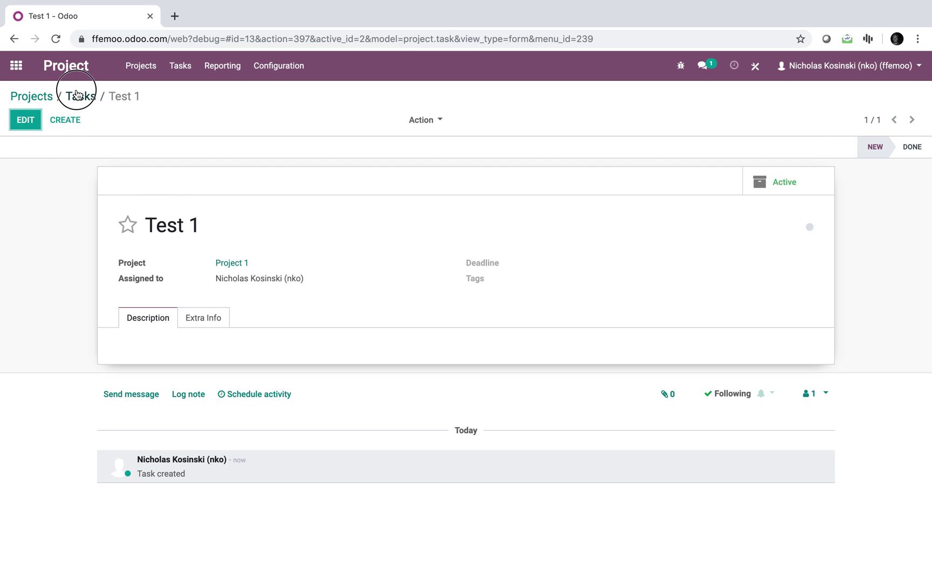
pyautogui.click(27, 95)
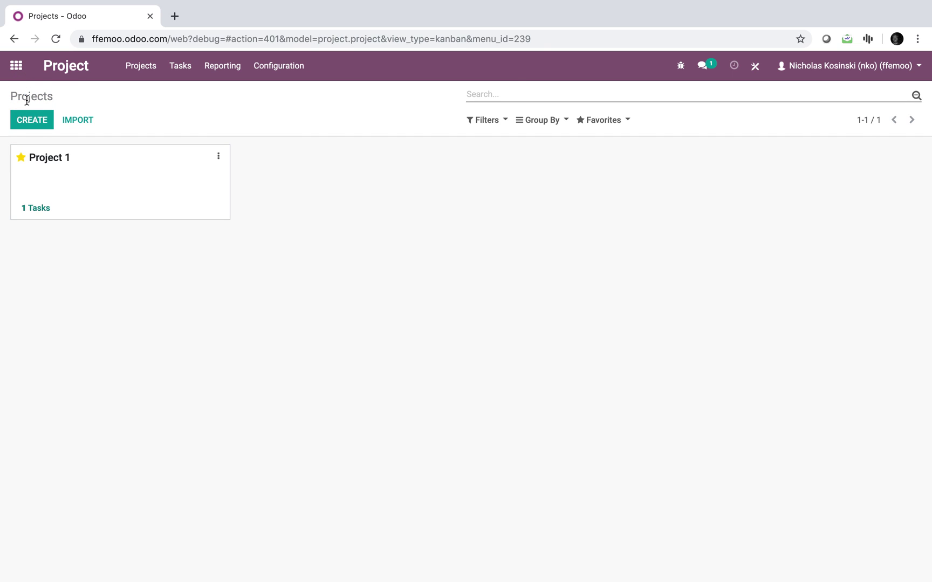
pyautogui.click(34, 119)
pyautogui.write('Project 2')
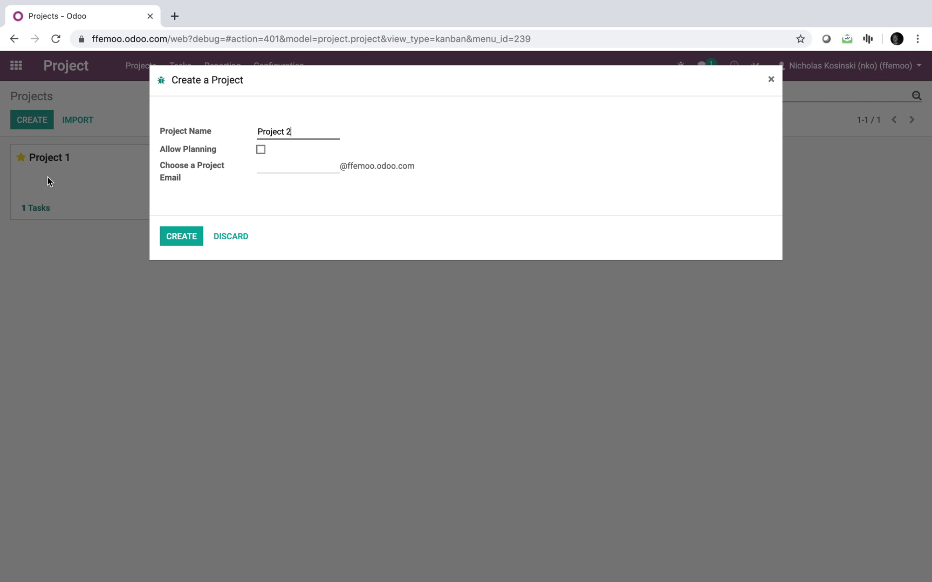
pyautogui.click(181, 240)
# - Add the stages "New", "In Prog" and "Done" to the Project 2 task board
pyautogui.write('New D')
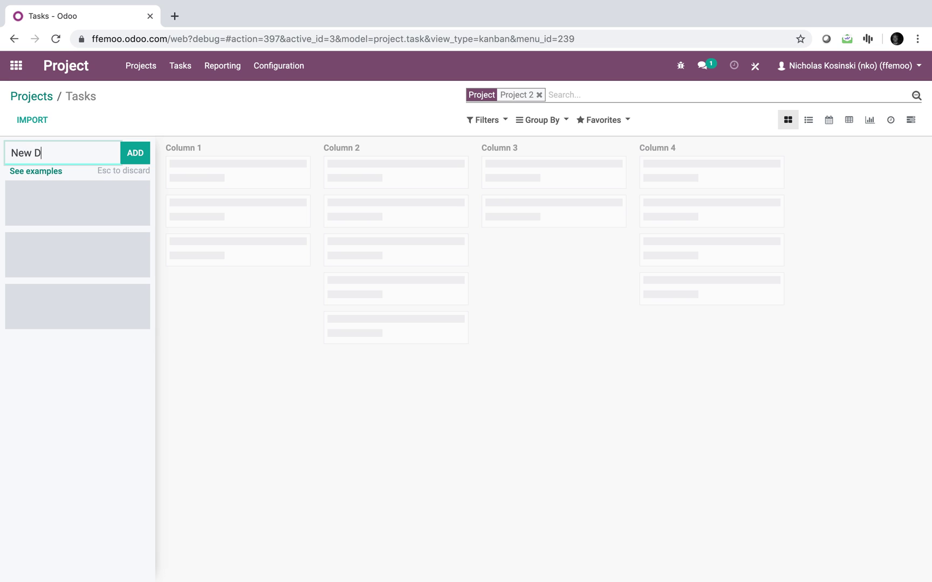
pyautogui.press('Return')
pyautogui.write('In Prog')
pyautogui.press('Return')
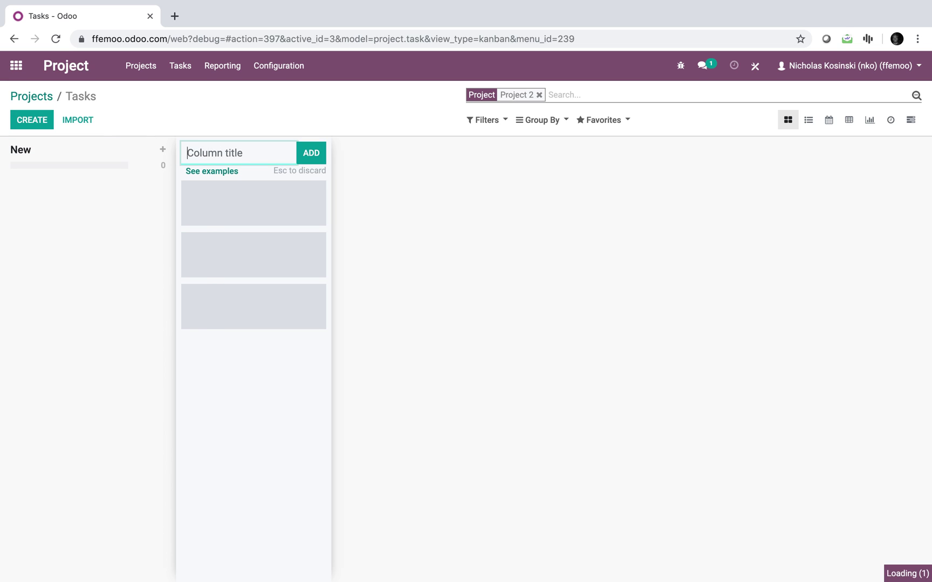
pyautogui.write('Done')
pyautogui.press('Return')
pyautogui.click(280, 117)
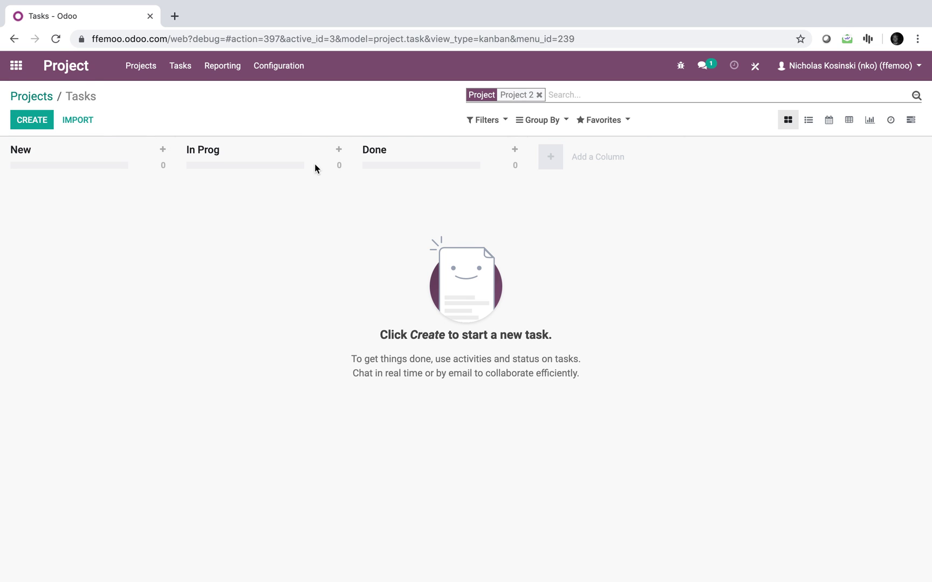
# - Open the Test 1 task in Project 1, reassign it to Project 2 and save it
pyautogui.click(36, 97)
pyautogui.click(111, 209)
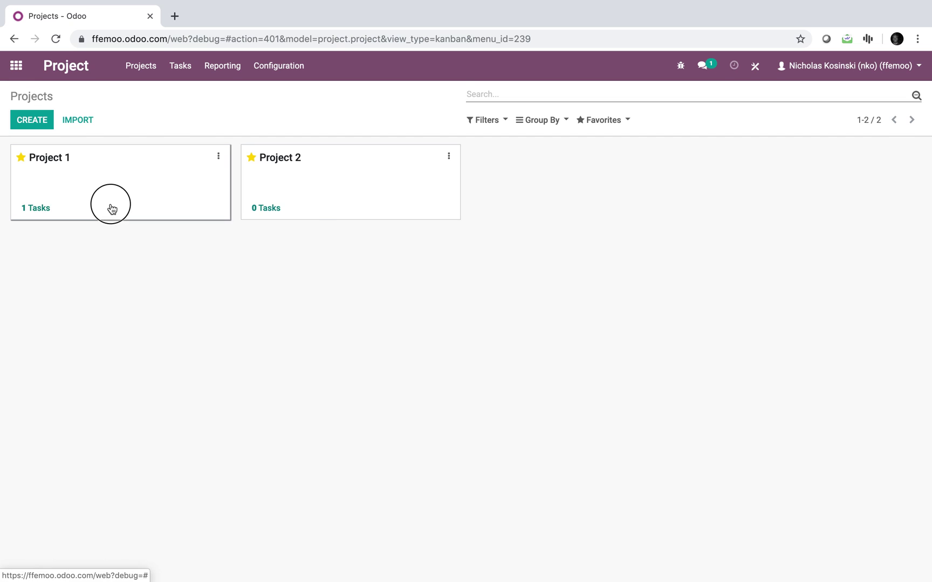
pyautogui.click(112, 208)
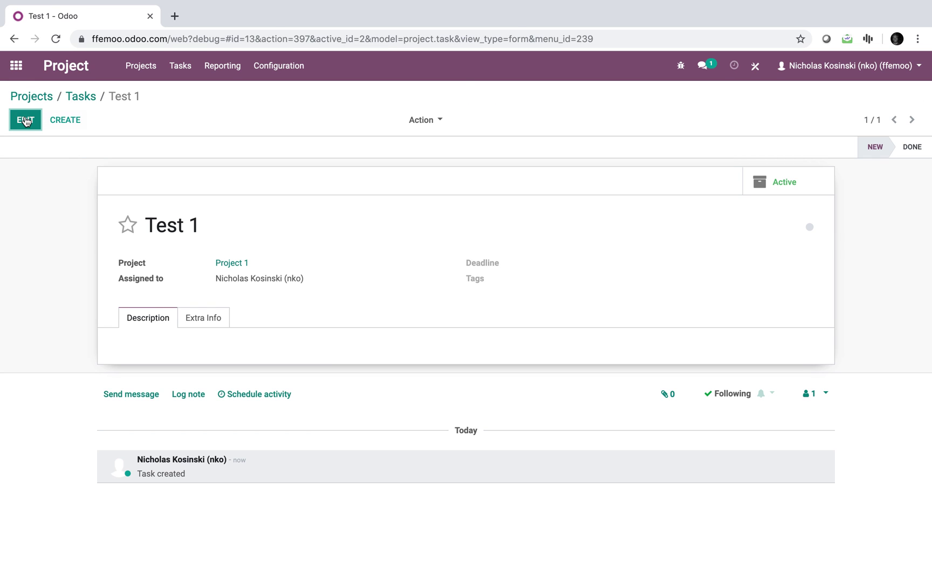
pyautogui.click(25, 121)
pyautogui.click(248, 267)
pyautogui.click(271, 300)
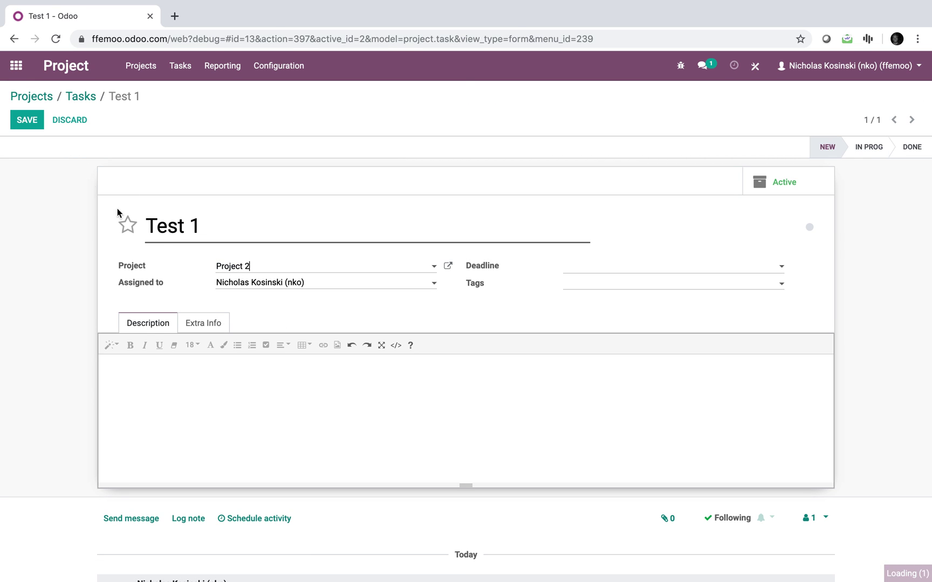
pyautogui.click(21, 120)
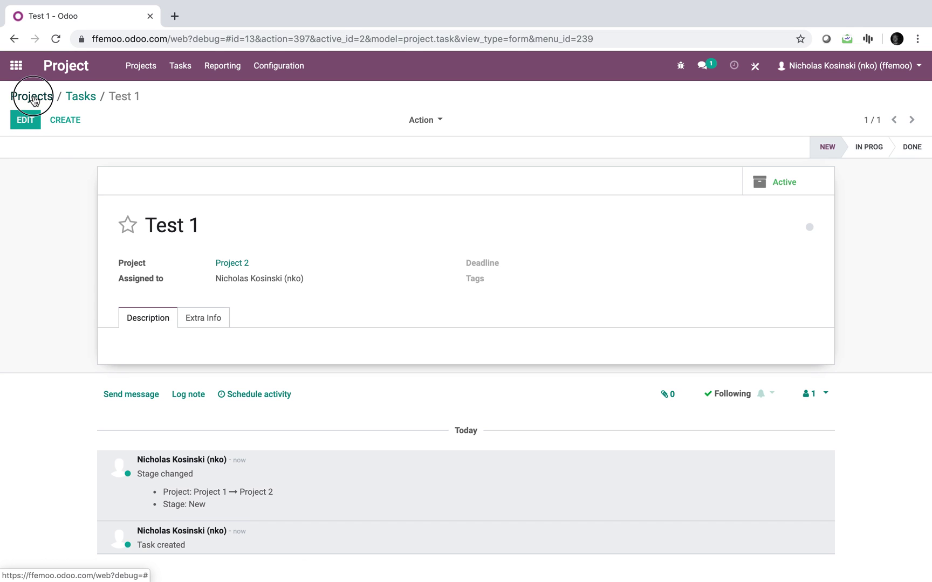
# - Check the projects overview and open the Test 1 task from the Project 2 board
pyautogui.click(31, 96)
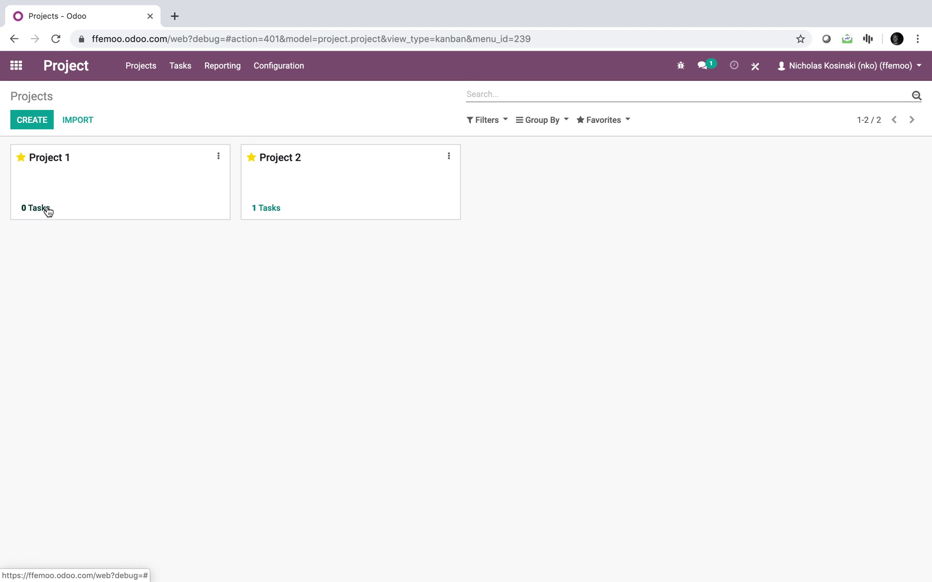
pyautogui.click(306, 187)
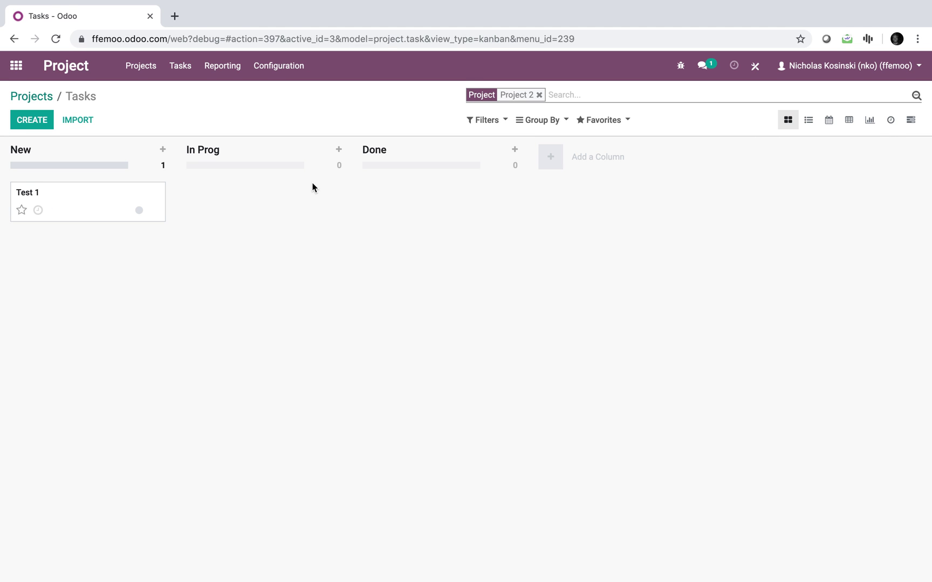
pyautogui.click(73, 206)
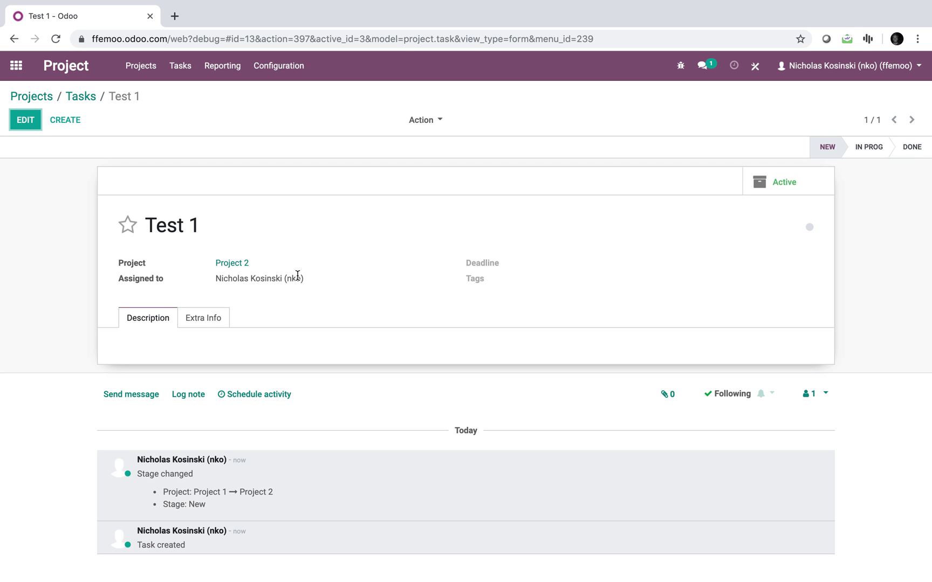
# - Customize the task form in Studio and open the full definition of its Project field
pyautogui.click(753, 66)
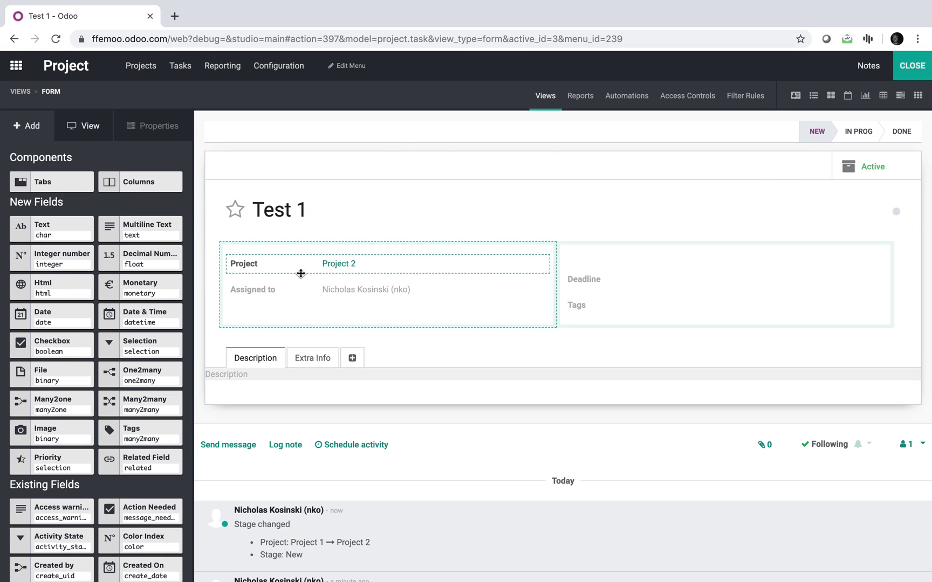
pyautogui.click(251, 266)
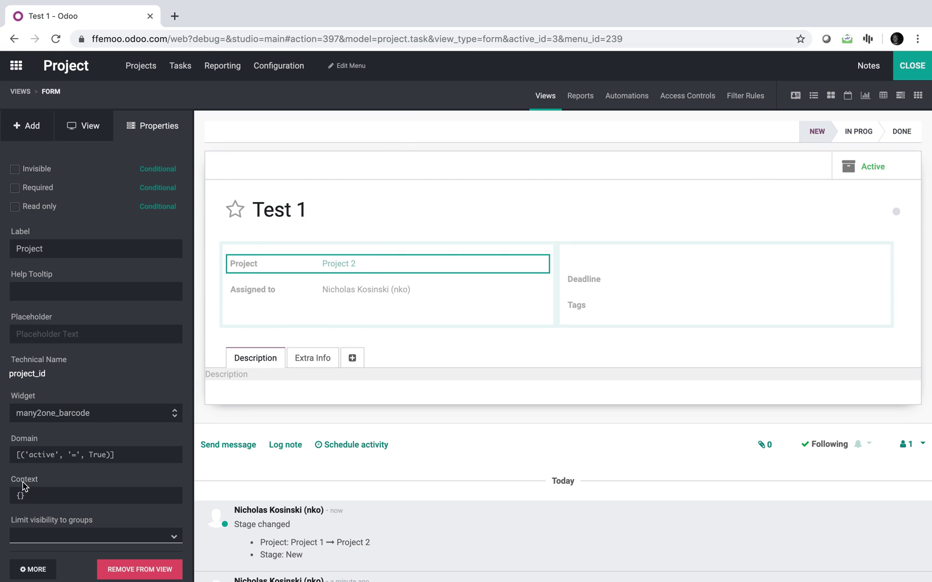
pyautogui.click(33, 570)
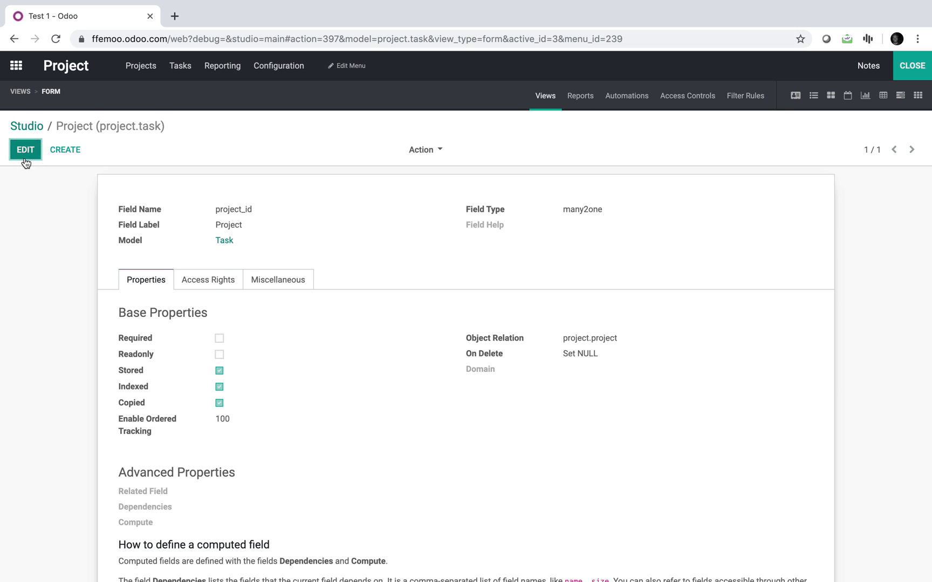
# - Try to set the Project field's Related Field to "sale_order_line.prject-id" and discard the edit
pyautogui.click(26, 150)
pyautogui.click(442, 502)
pyautogui.write('sale_ord')
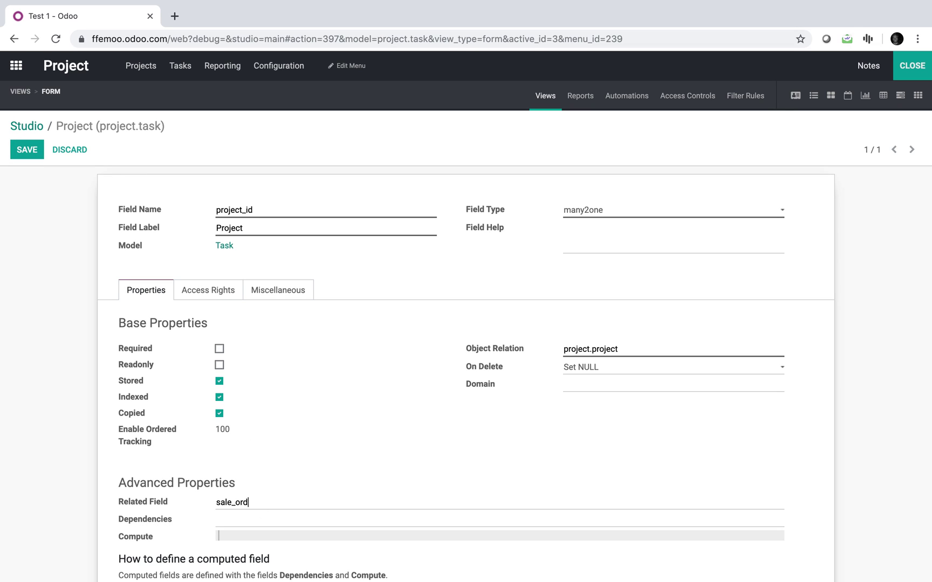
pyautogui.write('er_line.prject-id')
pyautogui.click(57, 285)
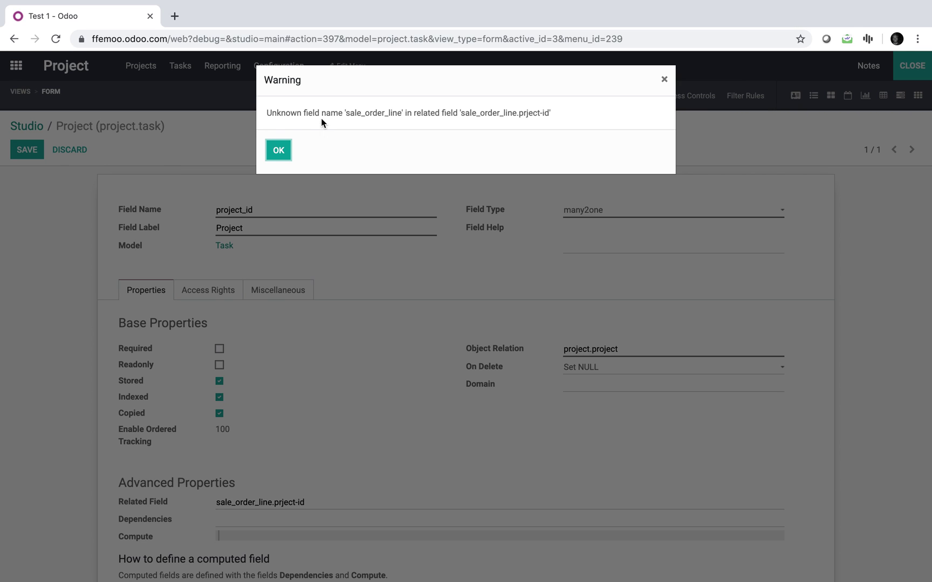
pyautogui.click(278, 150)
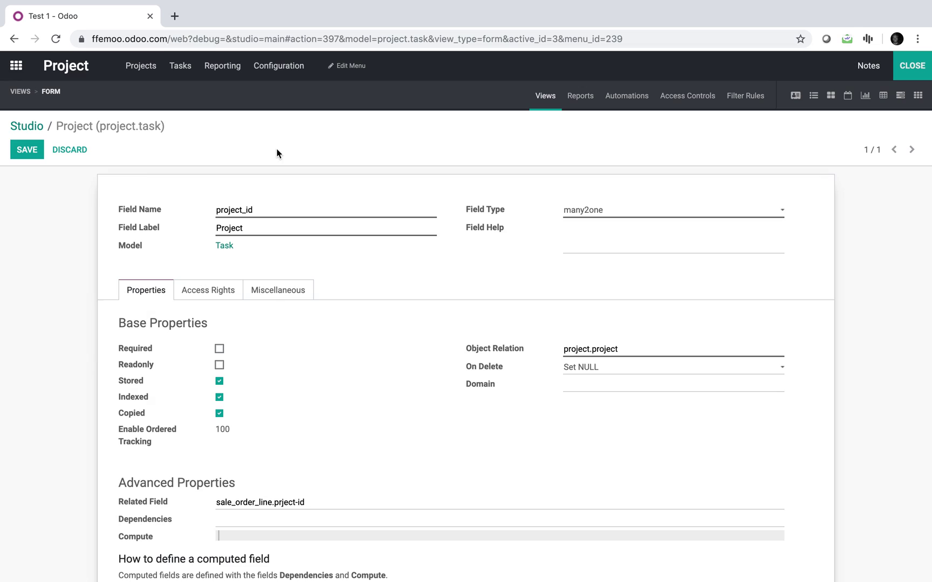
pyautogui.click(64, 153)
pyautogui.click(280, 156)
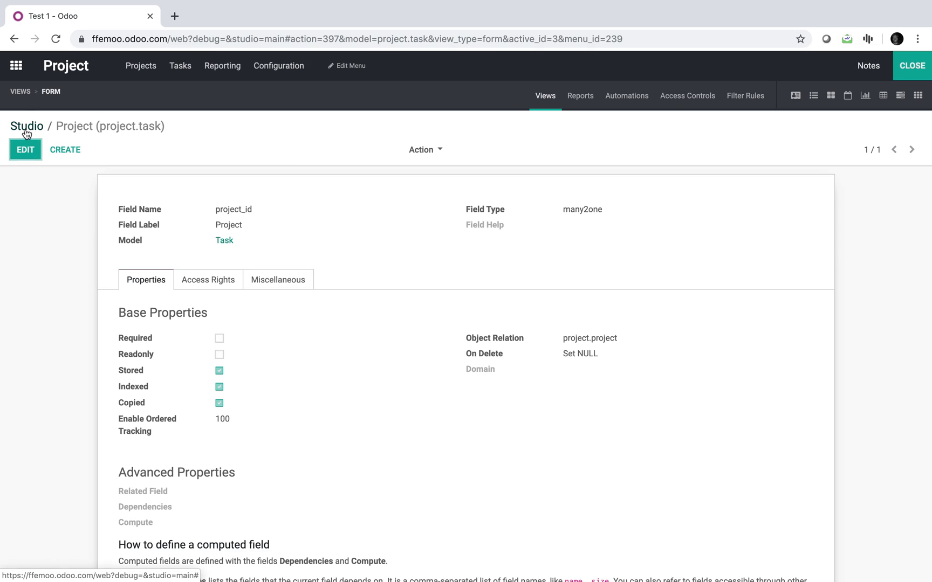
# - Leave Studio to return to the Test 1 task and close the OdooBot chat window
pyautogui.click(25, 126)
pyautogui.click(908, 65)
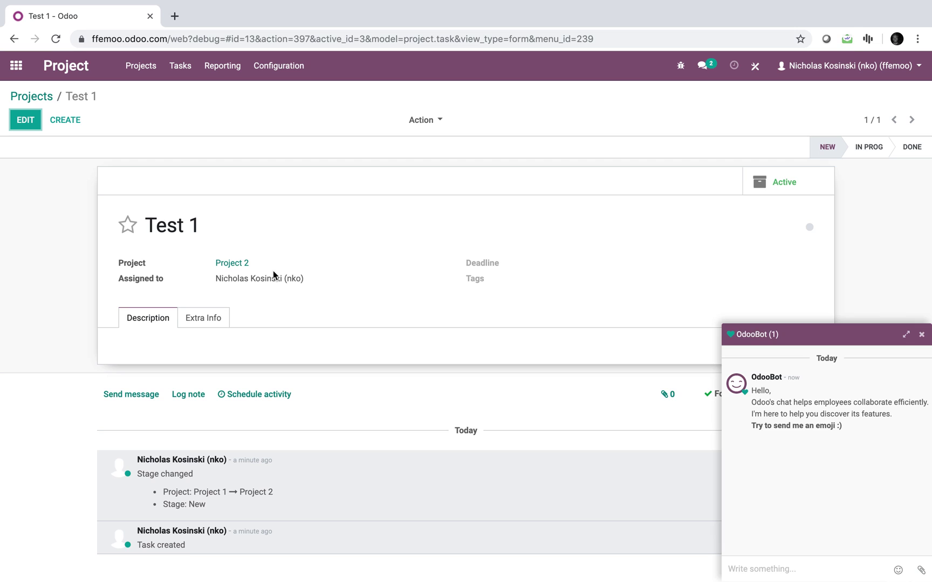
pyautogui.click(921, 334)
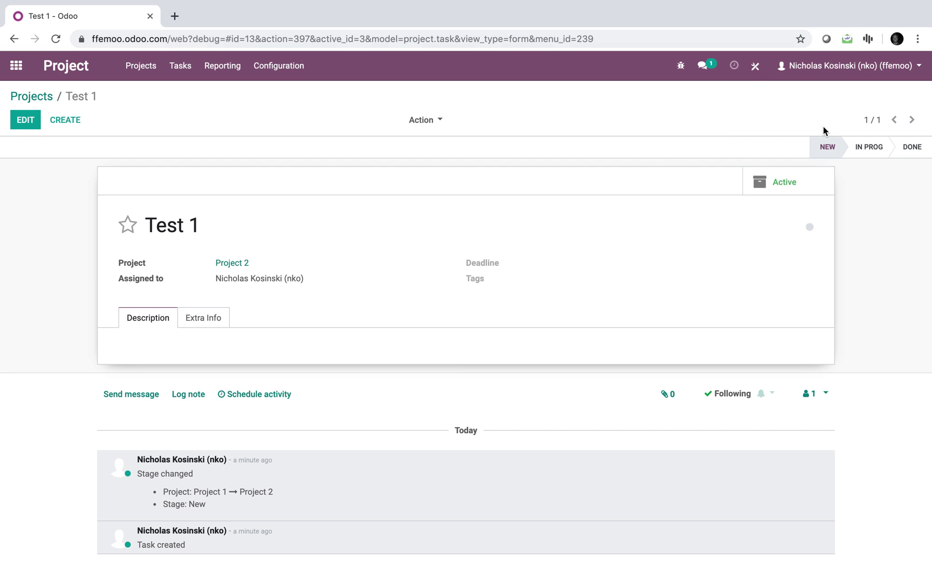
# - In Studio, add a Many2one field with the relation Project below the task form's Project field and show its properties
pyautogui.click(754, 66)
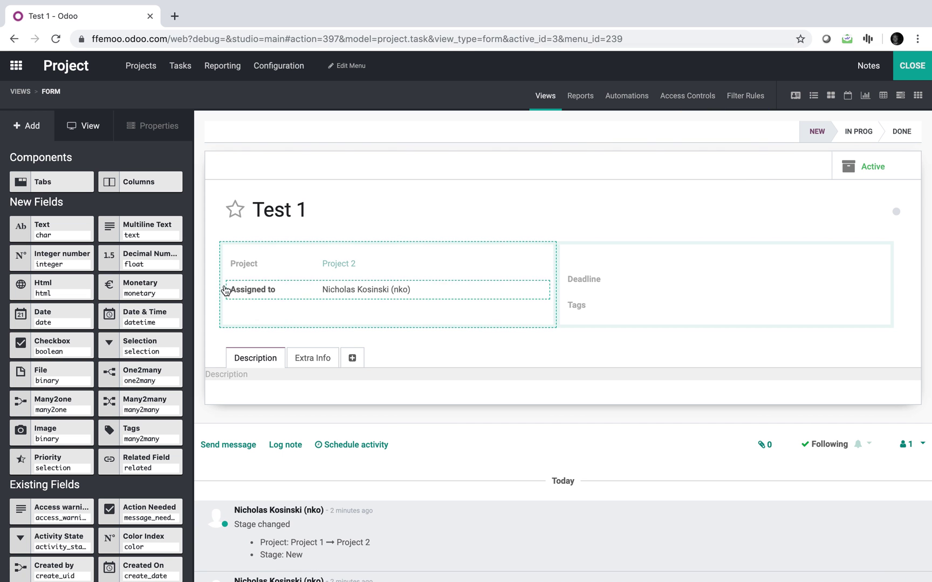
pyautogui.moveTo(75, 403); pyautogui.dragTo(270, 280)
pyautogui.click(452, 144)
pyautogui.write('proj')
pyautogui.click(439, 160)
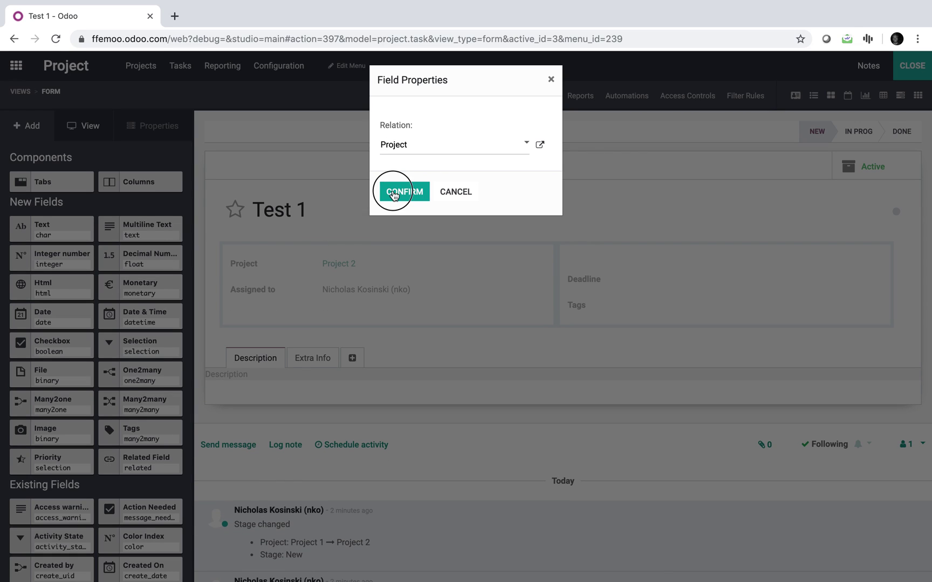
pyautogui.click(392, 192)
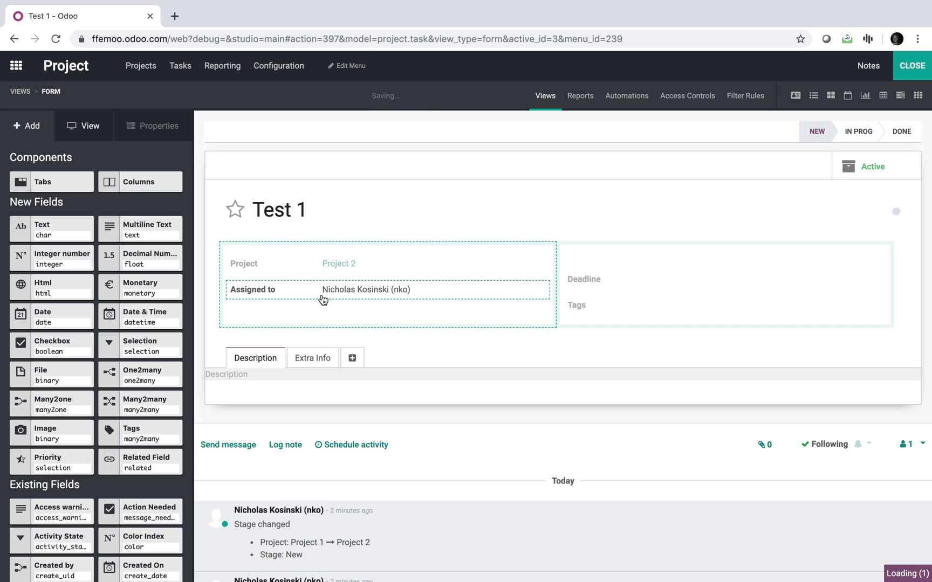
pyautogui.click(250, 296)
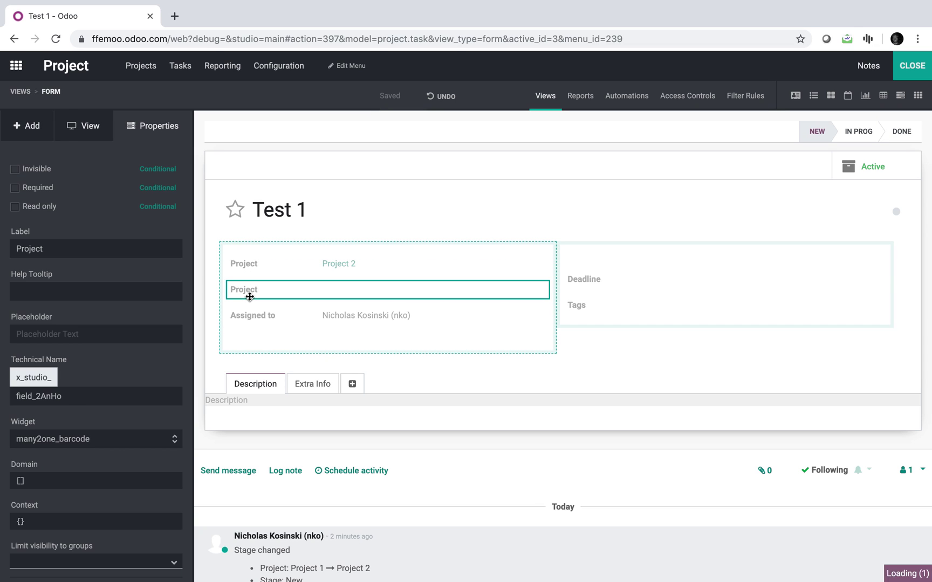
# - Leave Studio and open the technical field list of the Test 1 task's model
pyautogui.click(915, 66)
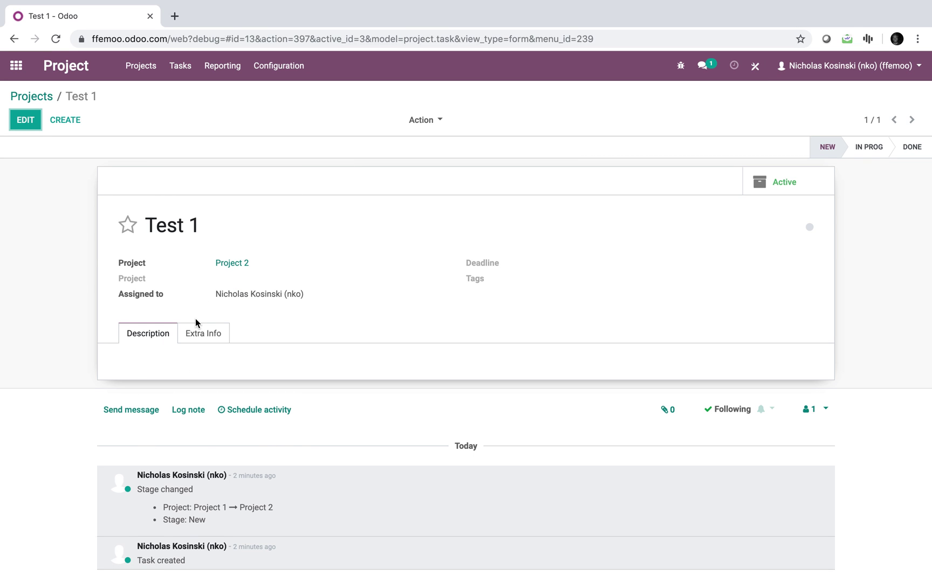
pyautogui.click(677, 70)
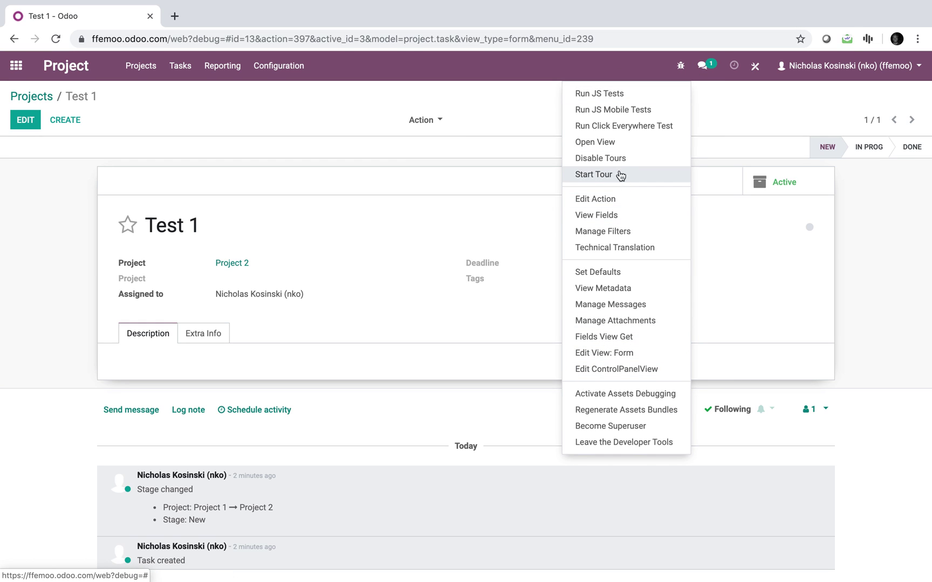
pyautogui.click(615, 214)
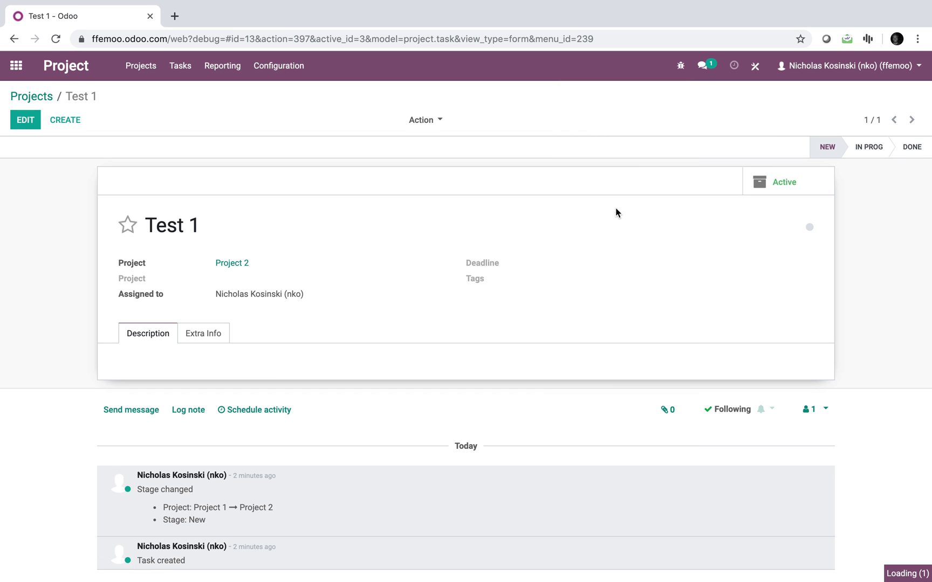
# - Search the task model's fields for "sale", "order" and "line", clear the filters and look through the whole list
pyautogui.write('sale')
pyautogui.press('Return')
pyautogui.press('BackSpace')
pyautogui.write('order')
pyautogui.press('Return')
pyautogui.press('BackSpace')
pyautogui.write('line')
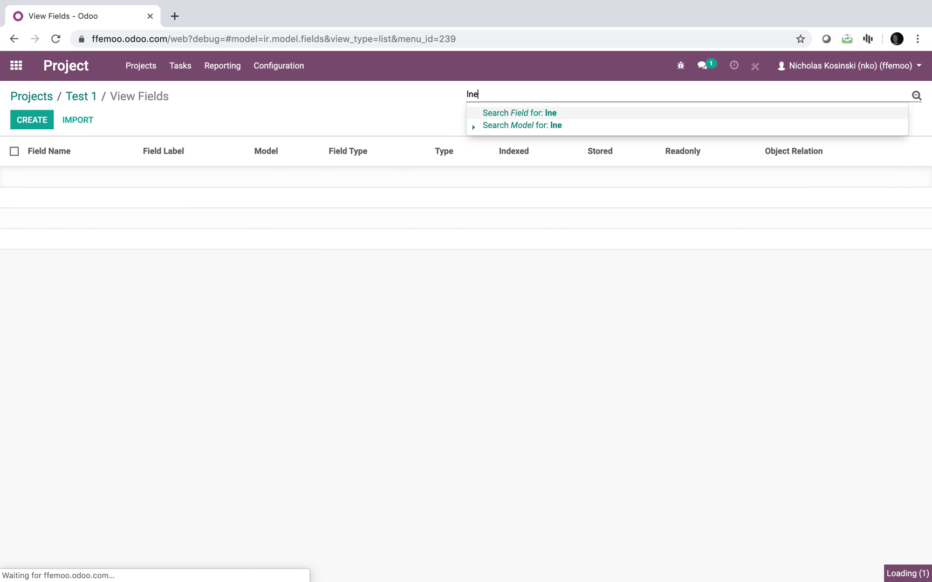
pyautogui.press('Return')
pyautogui.press('BackSpace')
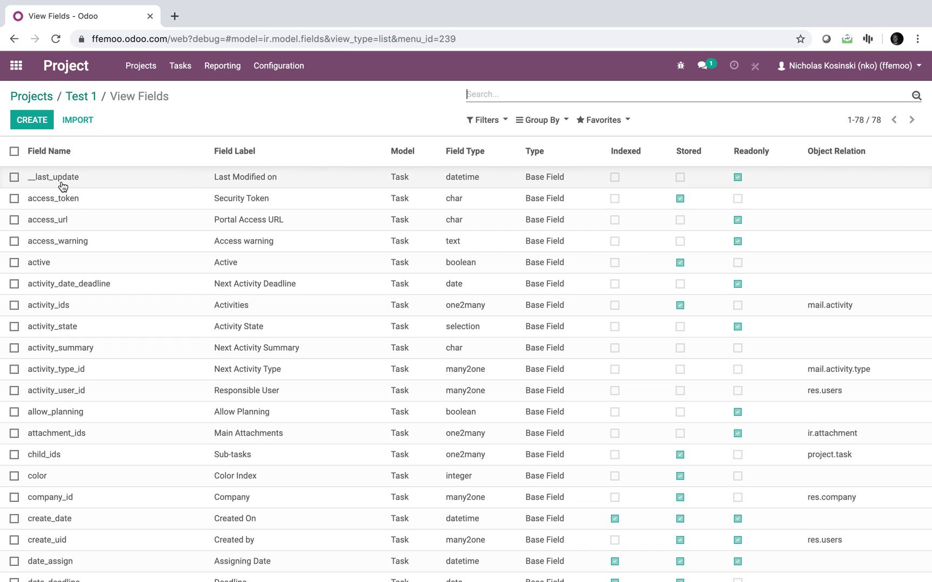
pyautogui.scroll(-20, 114, 289)
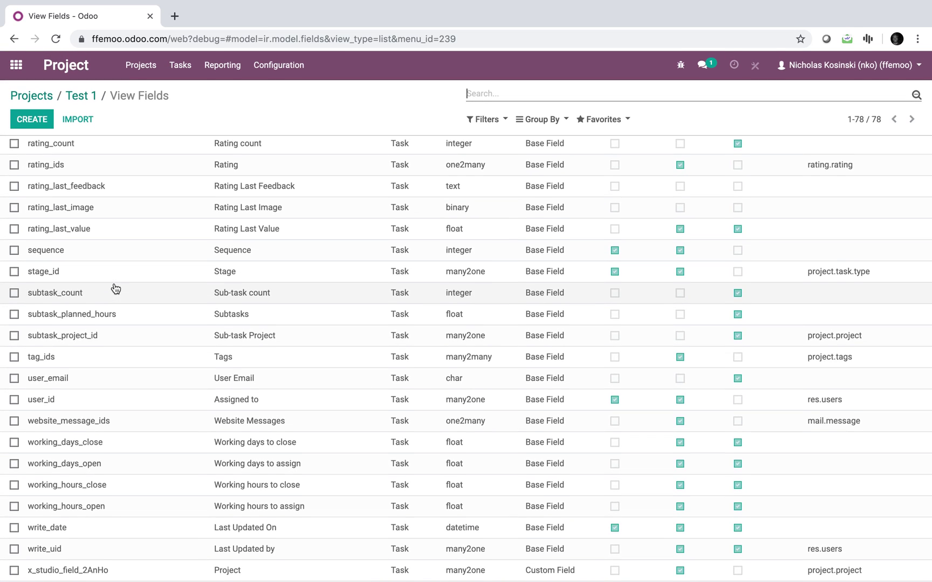
pyautogui.scroll(4, 116, 289)
pyautogui.scroll(3, 116, 289)
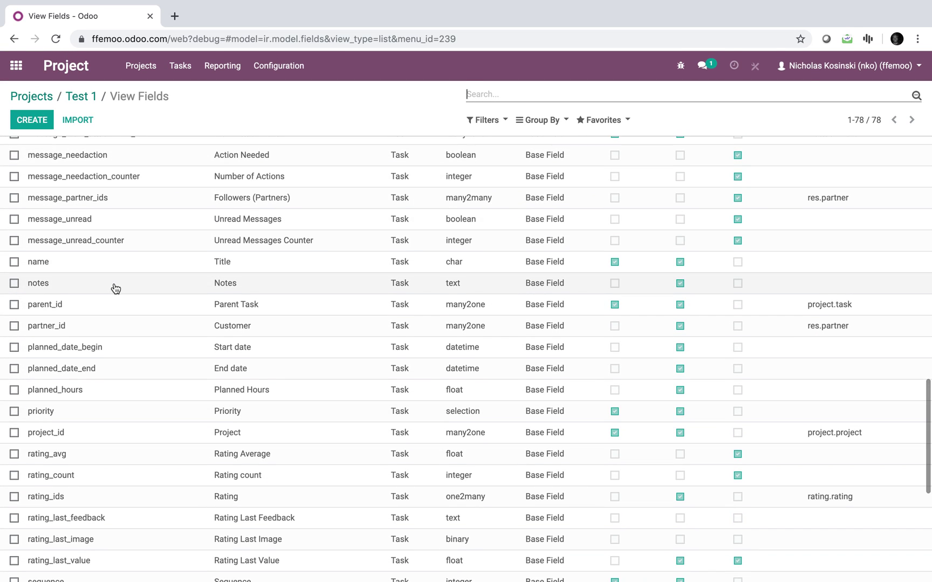
# - Find "order", "line" and "sal_" within the page listing the task model's fields
pyautogui.hotkey('ctrl', 'f')
pyautogui.write('order')
pyautogui.press('BackSpace')
pyautogui.press('BackSpace')
pyautogui.press('BackSpace')
pyautogui.press('BackSpace')
pyautogui.press('BackSpace')
pyautogui.press('BackSpace')
pyautogui.write('line')
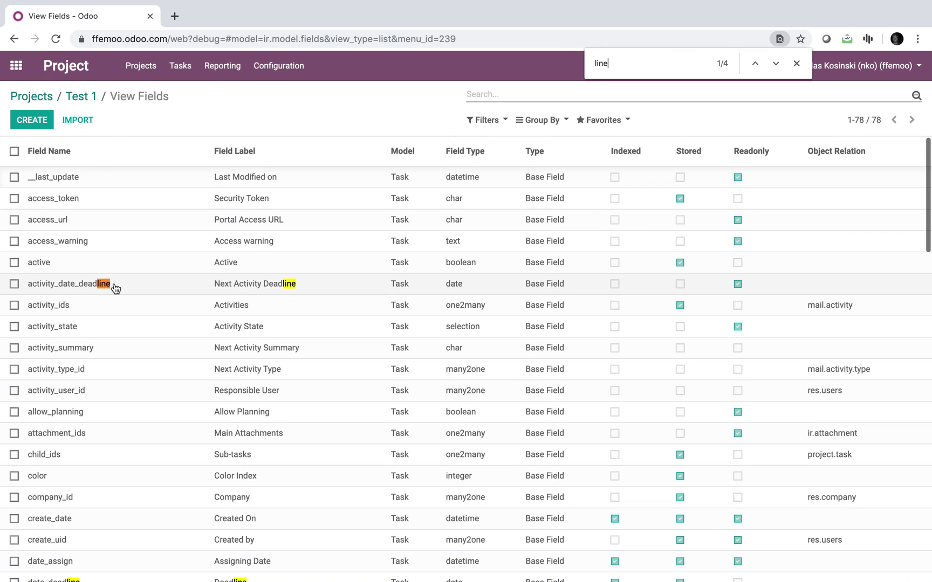
pyautogui.press('BackSpace')
pyautogui.press('BackSpace')
pyautogui.press('BackSpace')
pyautogui.press('BackSpace')
pyautogui.write('sal_')
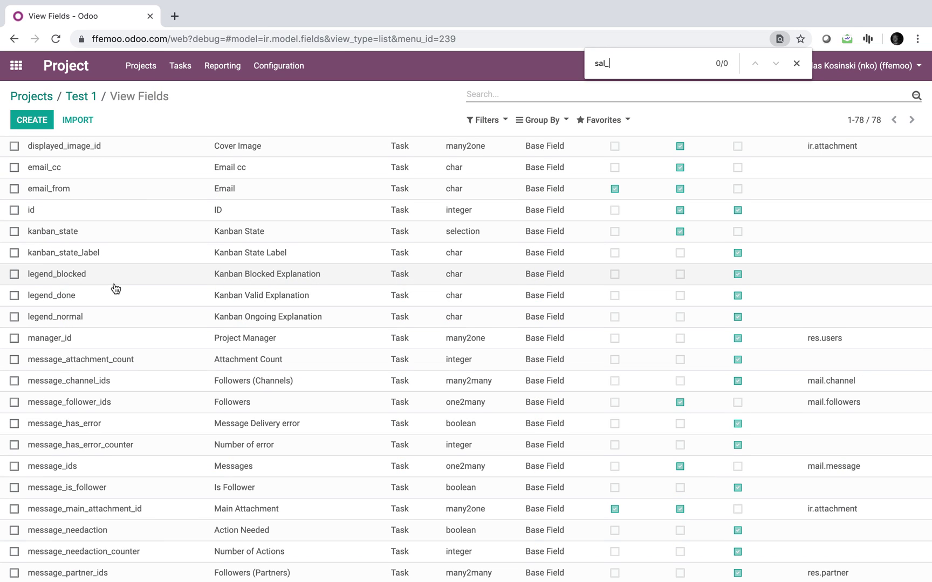
pyautogui.press('BackSpace')
pyautogui.click(16, 65)
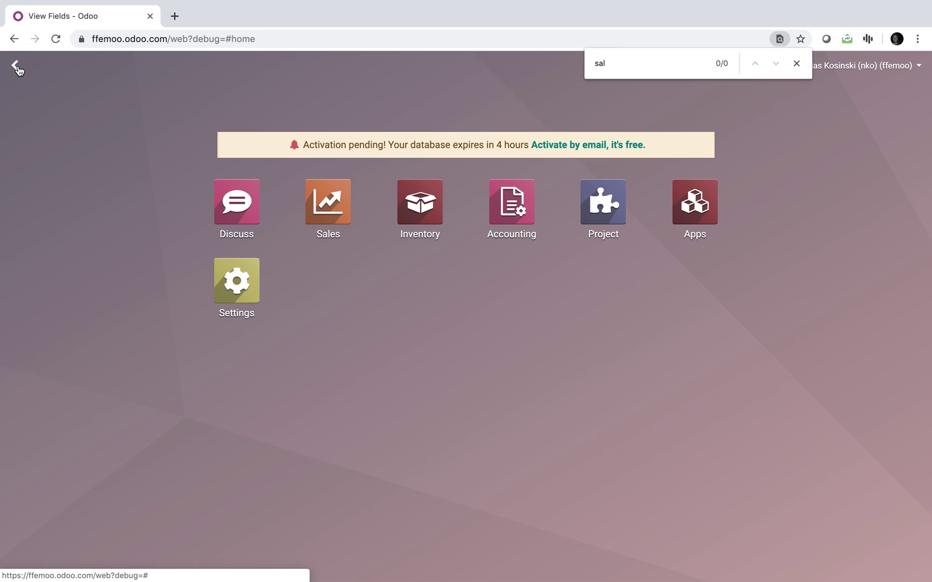
pyautogui.write('o')
pyautogui.press('BackSpace')
pyautogui.write('proje')
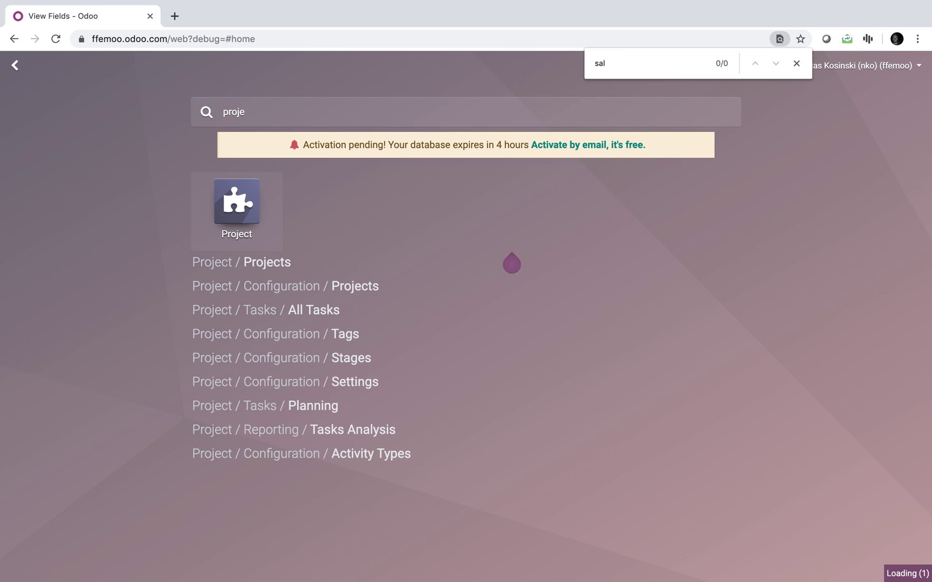
pyautogui.press('Return')
# - Go to the Sales product list by searching the home screen for products
pyautogui.click(17, 68)
pyautogui.write('proj')
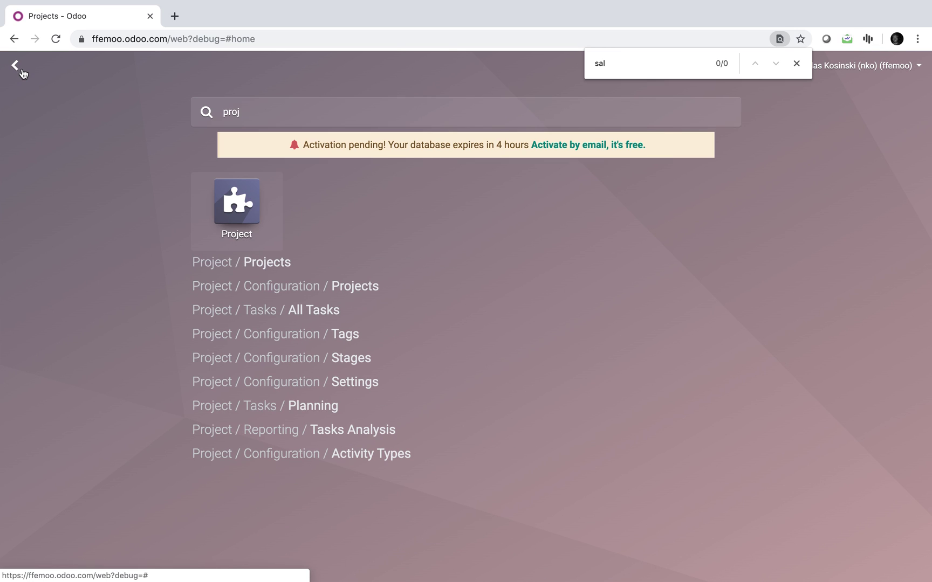
pyautogui.press('BackSpace')
pyautogui.write('duct')
pyautogui.press('Return')
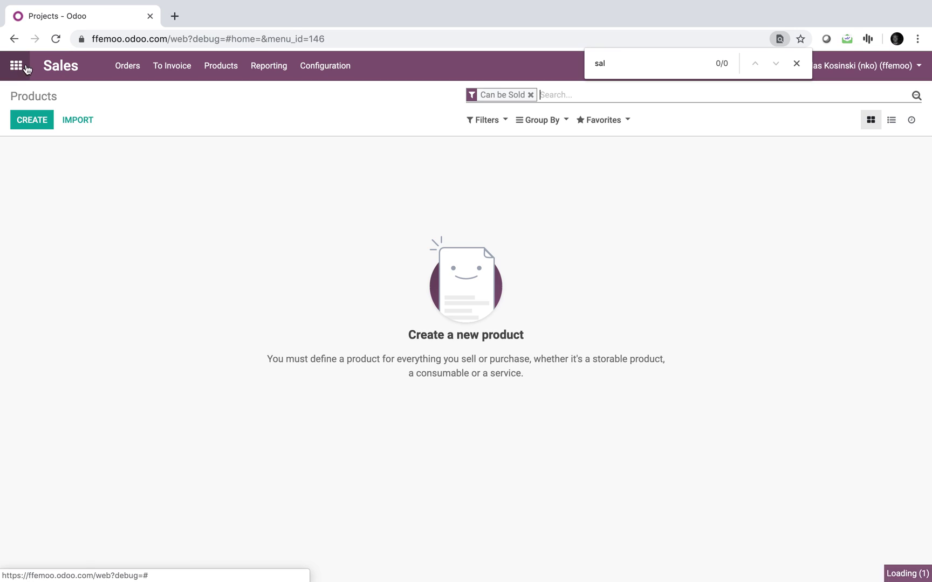
# - Create a product named "Service Product" with product type Service, check its sales settings and save it
pyautogui.click(18, 129)
pyautogui.write('Ser')
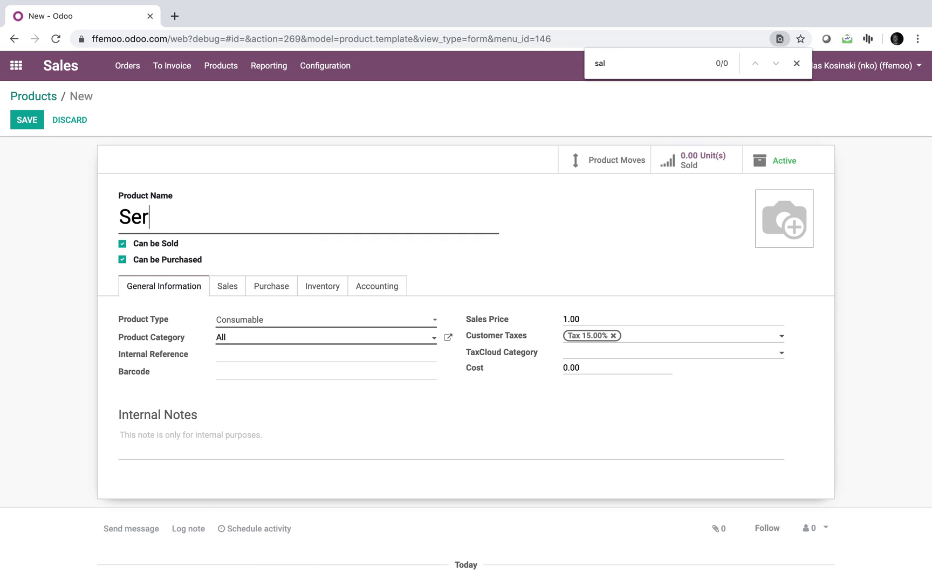
pyautogui.write('vice Product')
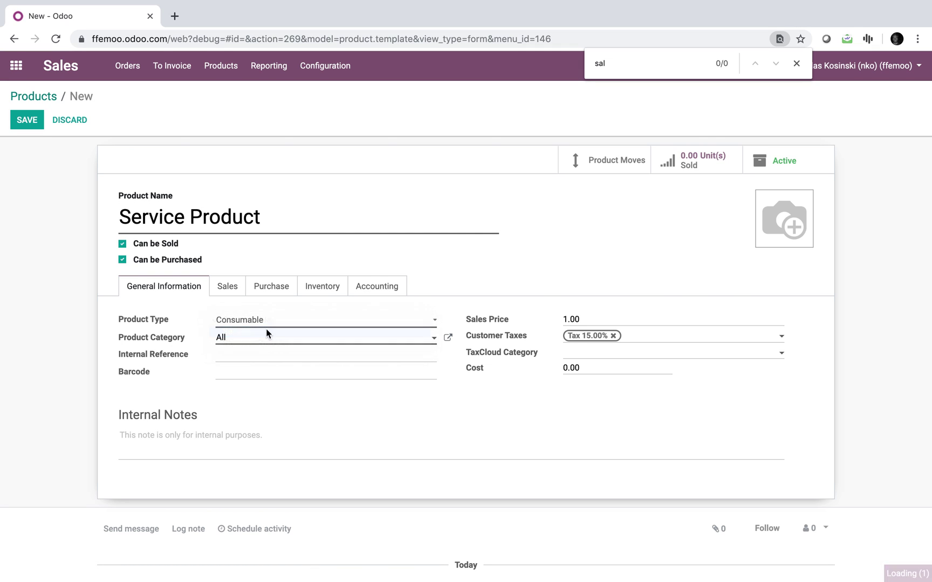
pyautogui.click(260, 322)
pyautogui.click(260, 332)
pyautogui.click(223, 284)
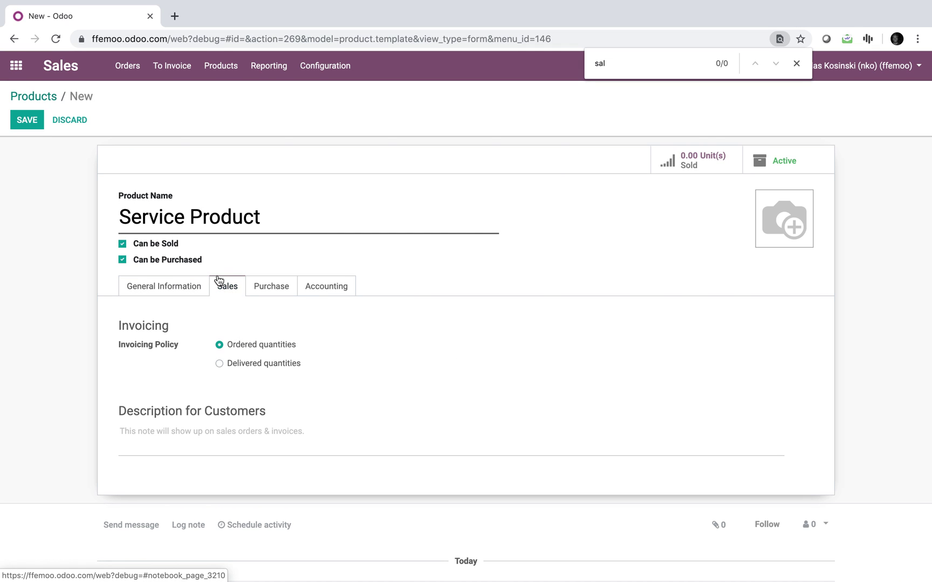
pyautogui.click(25, 121)
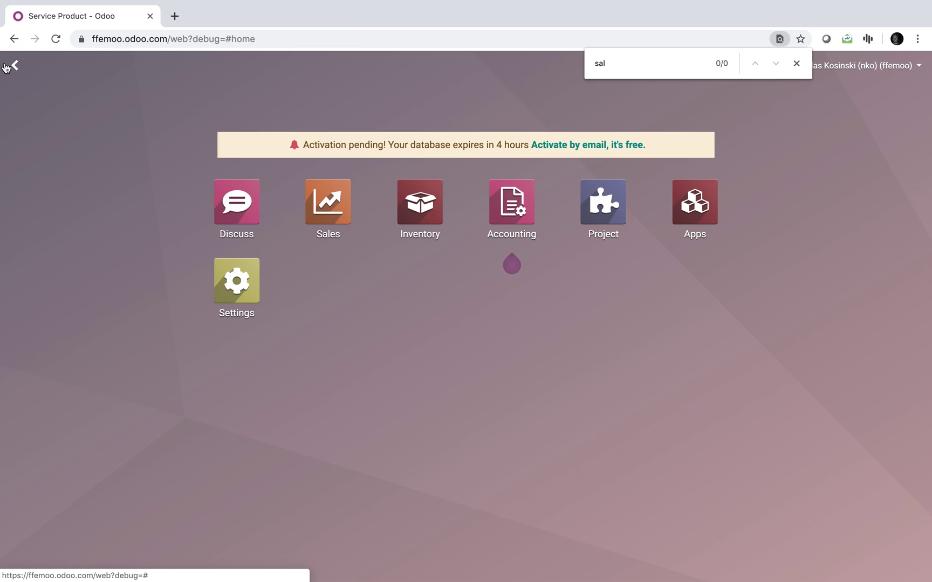
# - Find the Timesheets app by searching the apps for "time", and install it
pyautogui.write('proj')
pyautogui.press('BackSpace')
pyautogui.press('BackSpace')
pyautogui.press('BackSpace')
pyautogui.press('BackSpace')
pyautogui.write('apps')
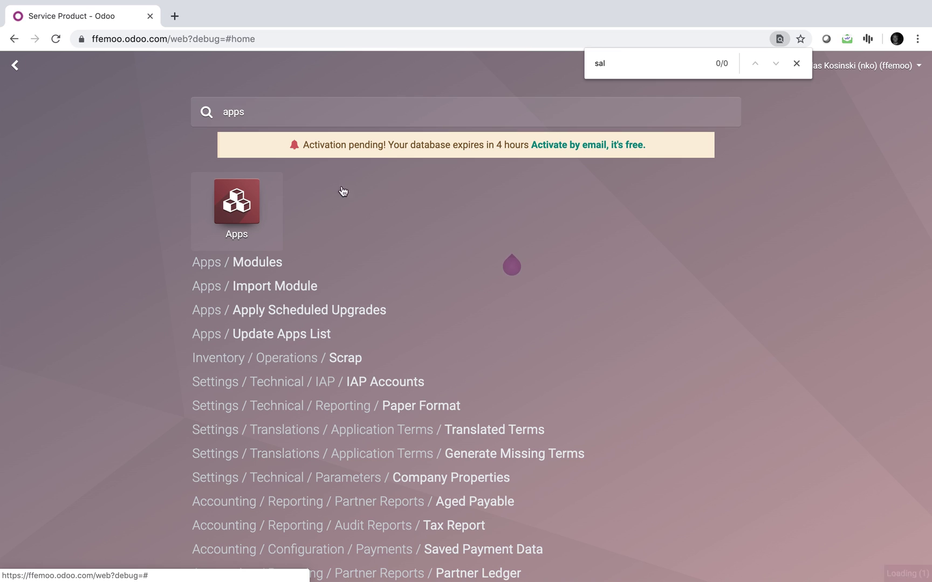
pyautogui.press('Return')
pyautogui.write('time')
pyautogui.press('Return')
pyautogui.click(340, 197)
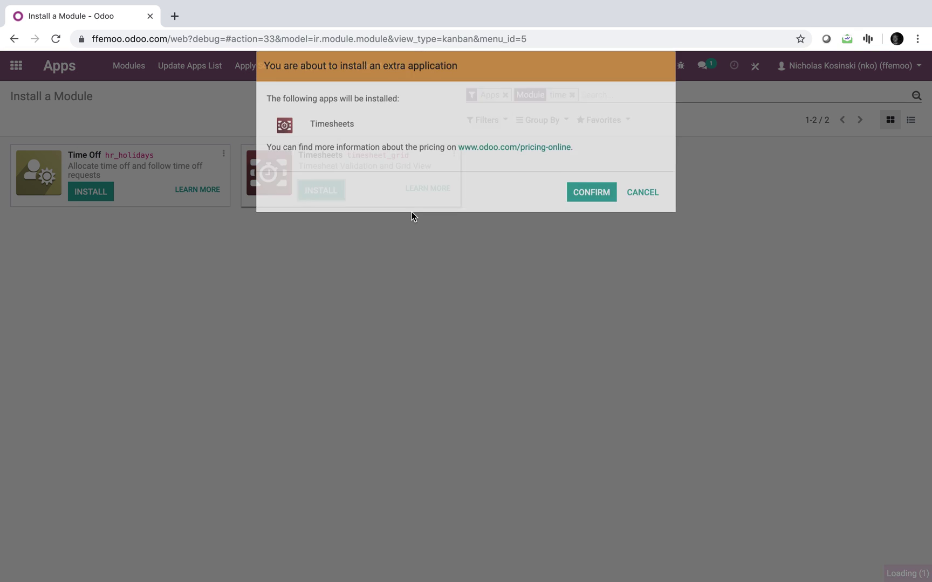
pyautogui.click(590, 204)
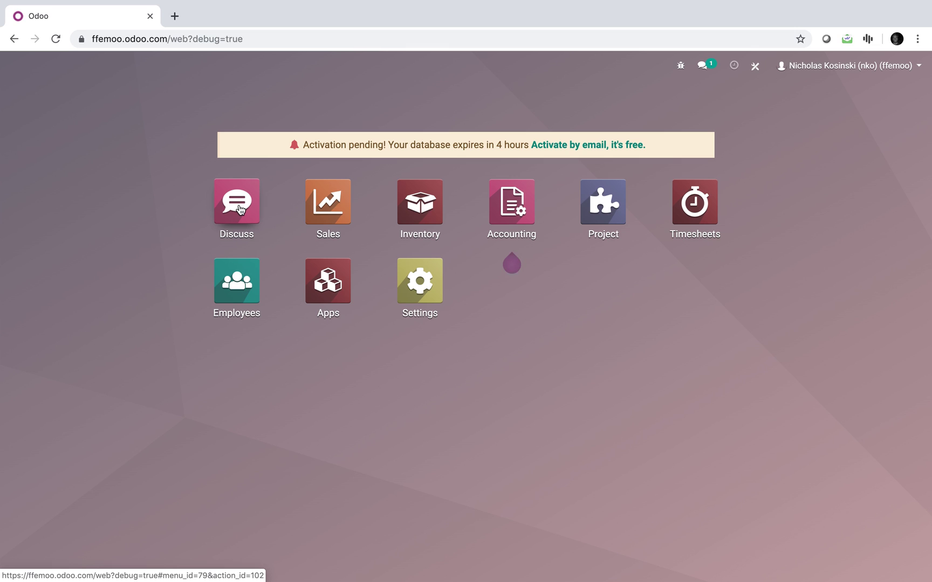
# - Open the Test 1 task from All Tasks and search its model's fields for "sale"
pyautogui.write('tas')
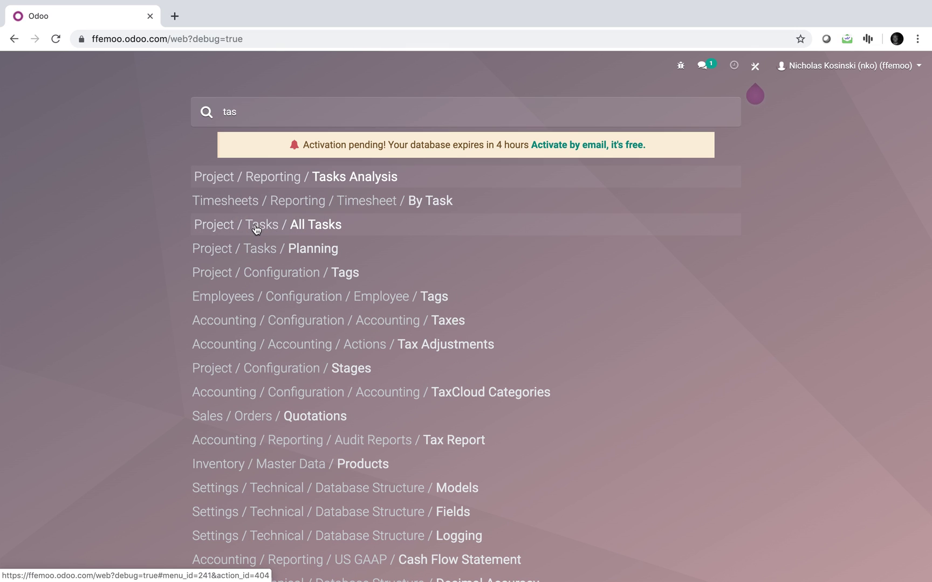
pyautogui.click(248, 230)
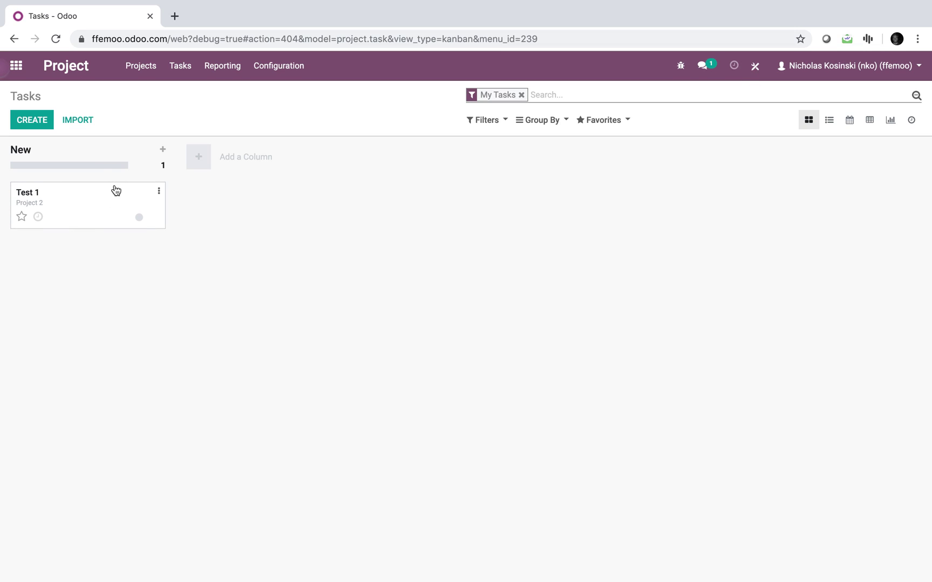
pyautogui.click(116, 197)
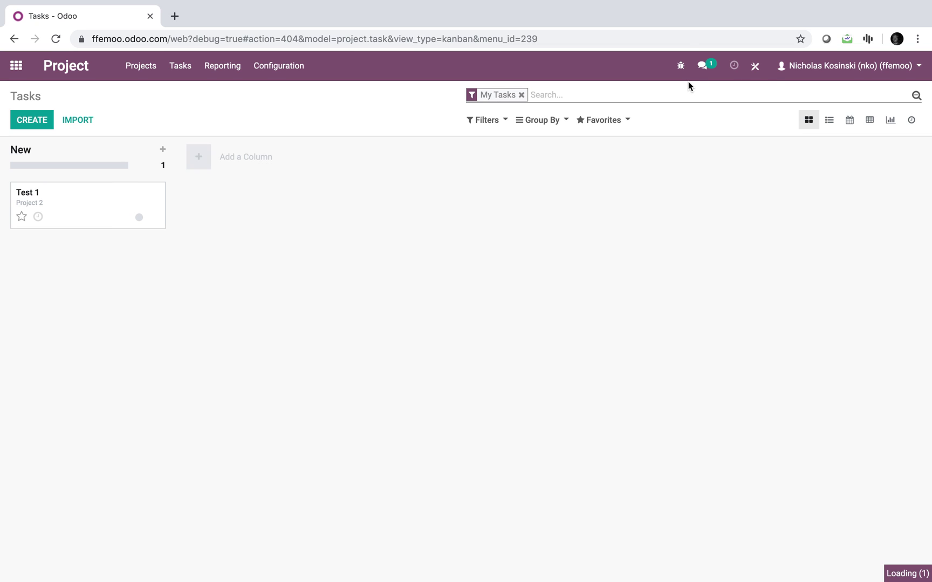
pyautogui.click(681, 65)
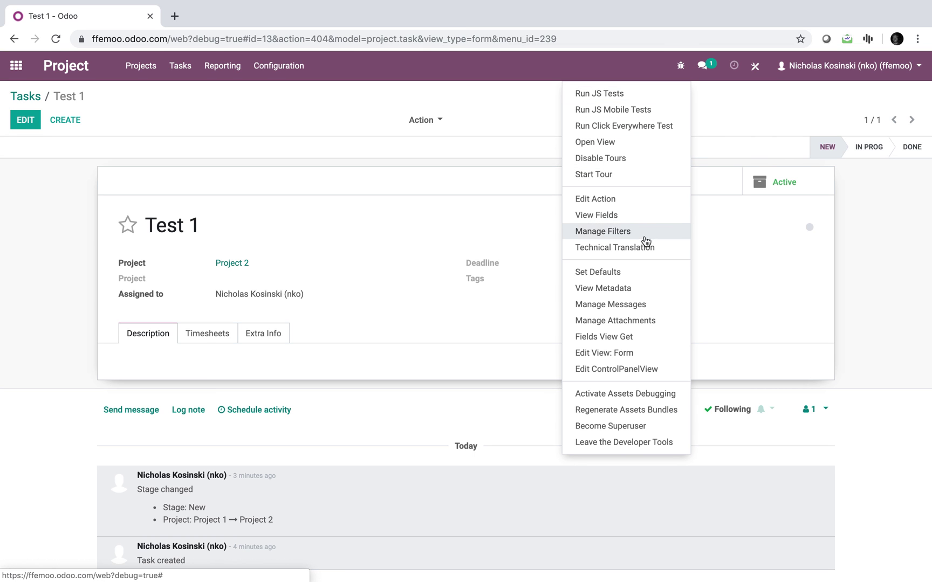
pyautogui.click(640, 216)
pyautogui.write('sale')
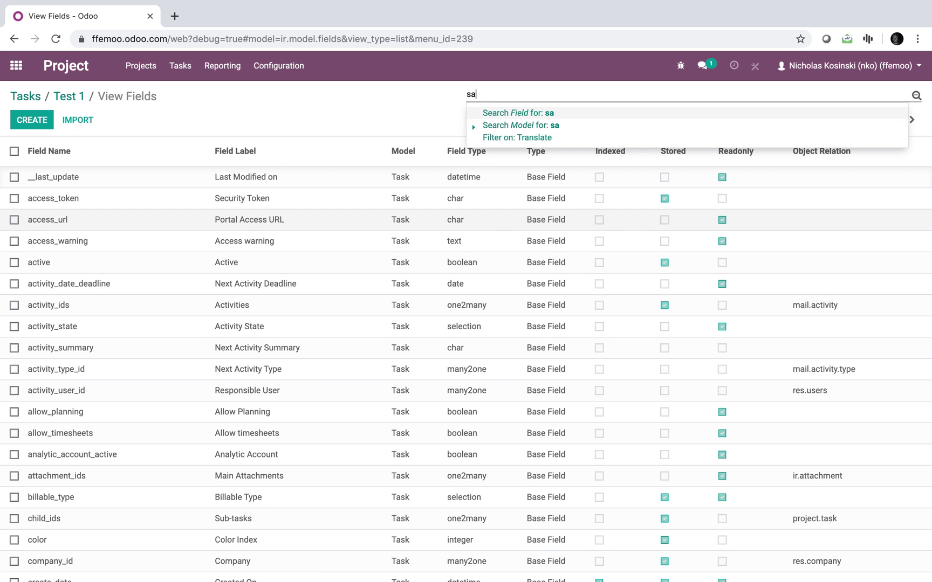
pyautogui.press('Return')
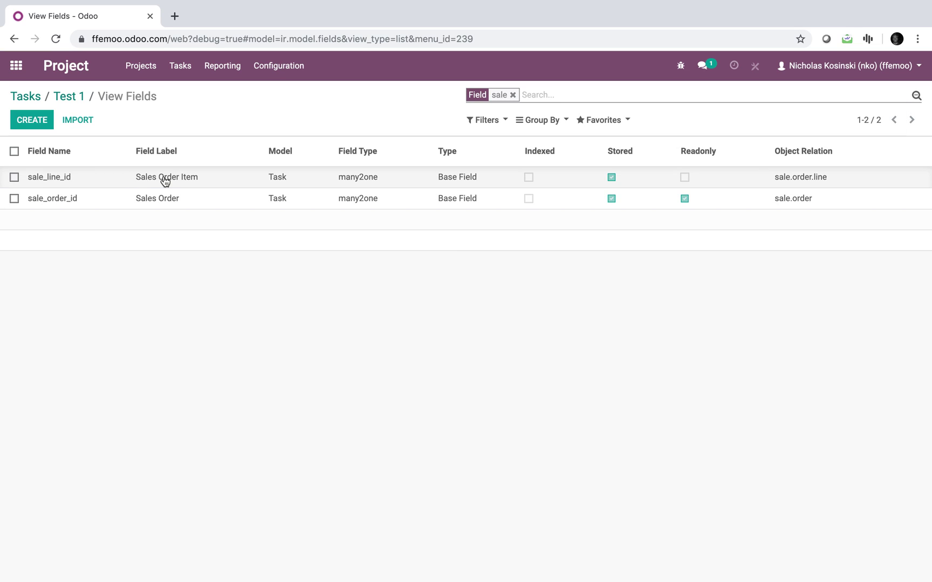
# - Open Service Product from the Sales product list for editing and show its sales settings
pyautogui.click(16, 79)
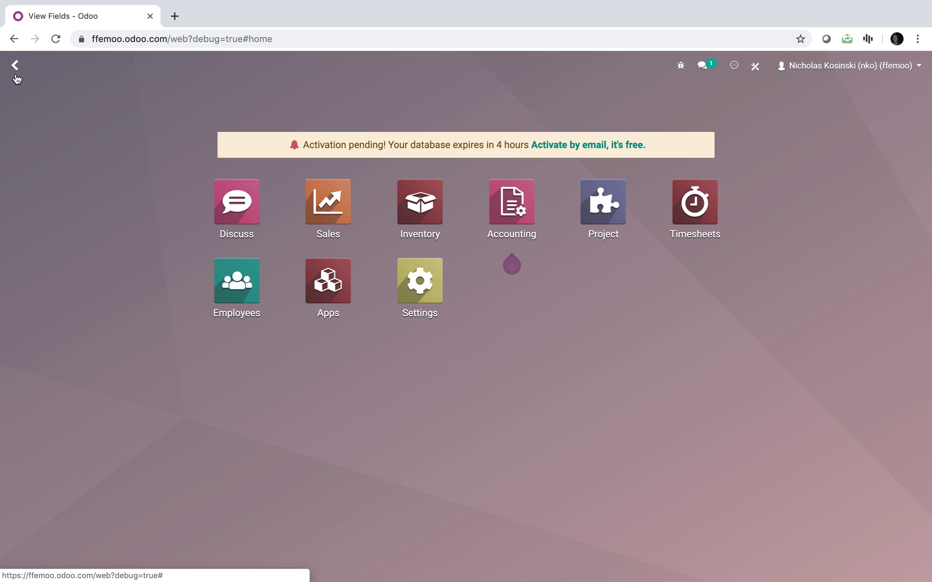
pyautogui.write('prod')
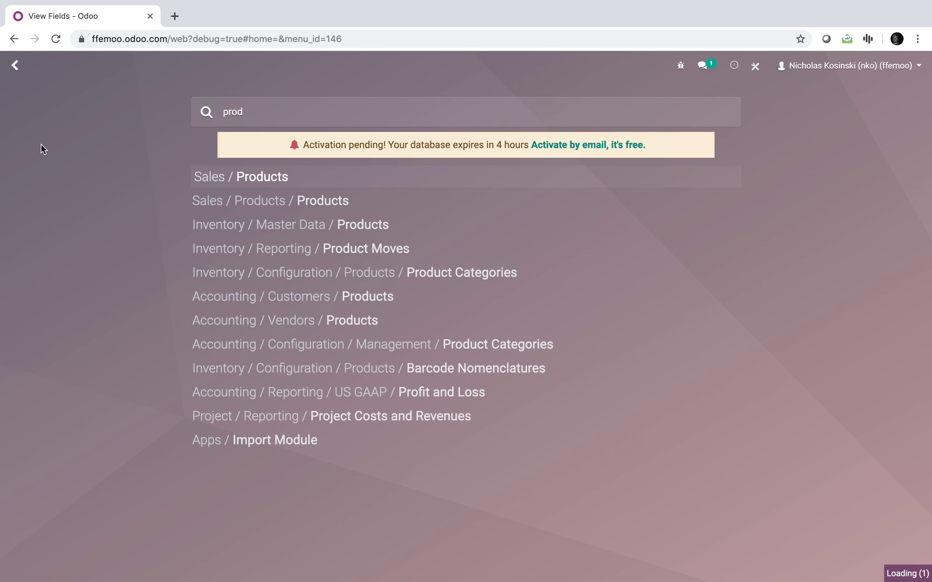
pyautogui.press('Return')
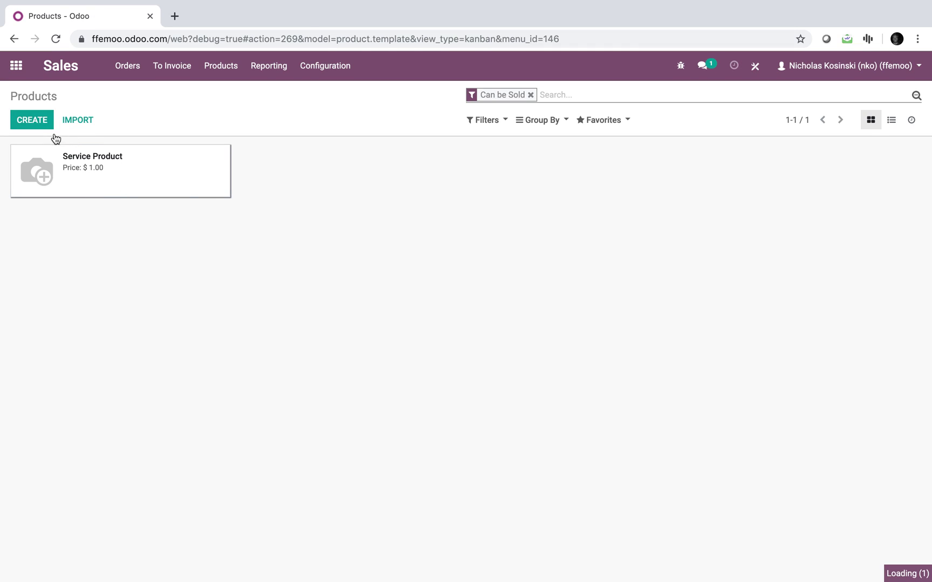
pyautogui.click(31, 121)
pyautogui.click(235, 292)
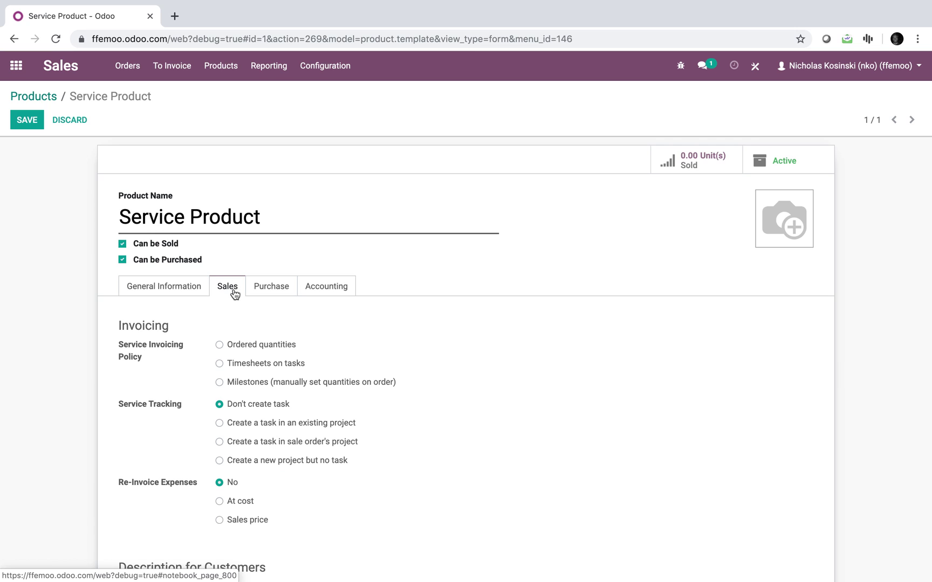
# - Set Service Product's invoicing policy to Ordered quantities and its service tracking to create a task in existing Project 1, and save
pyautogui.click(267, 366)
pyautogui.click(286, 345)
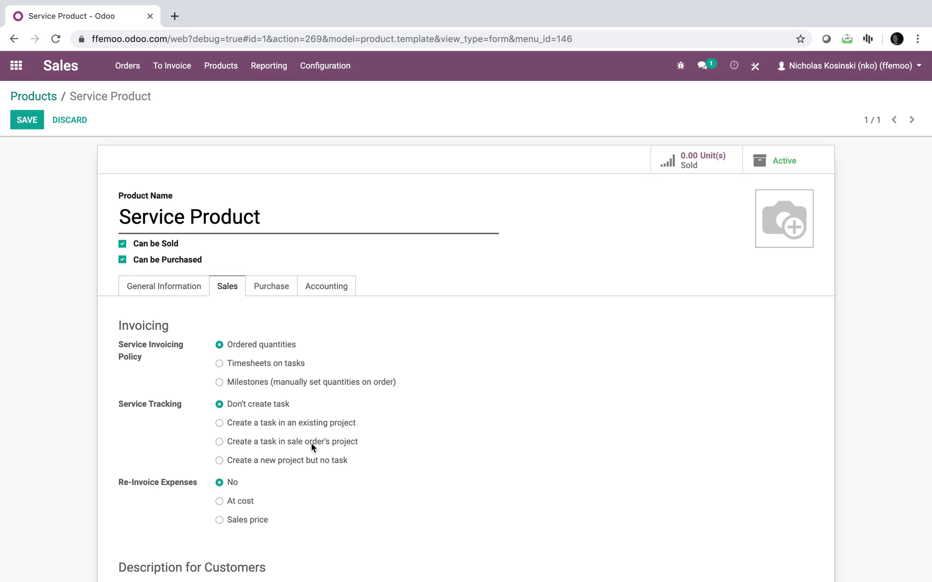
pyautogui.click(312, 423)
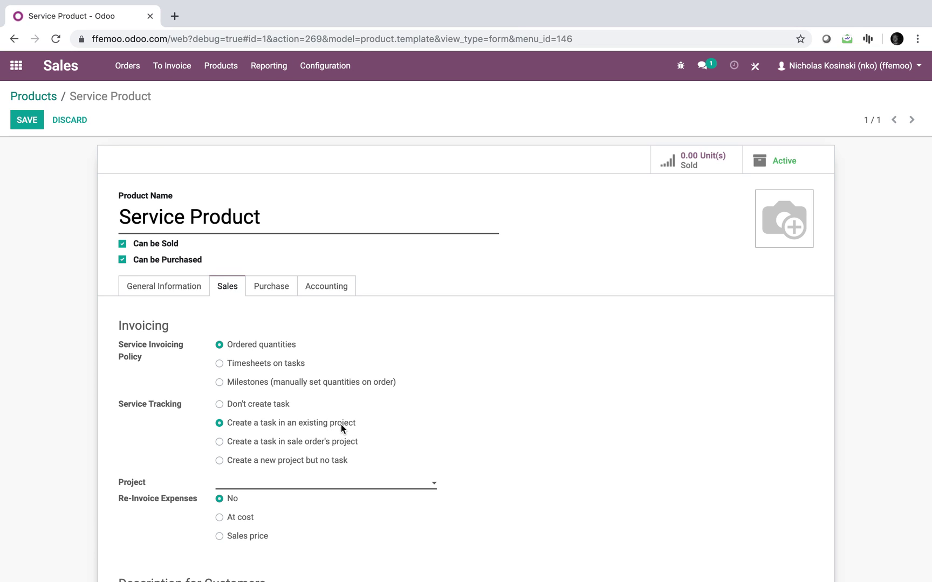
pyautogui.click(307, 483)
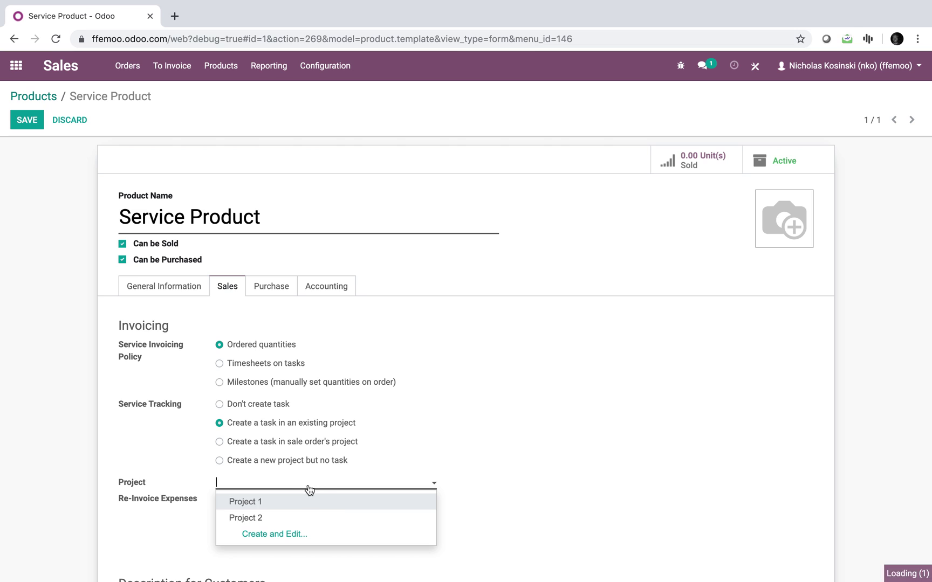
pyautogui.click(339, 503)
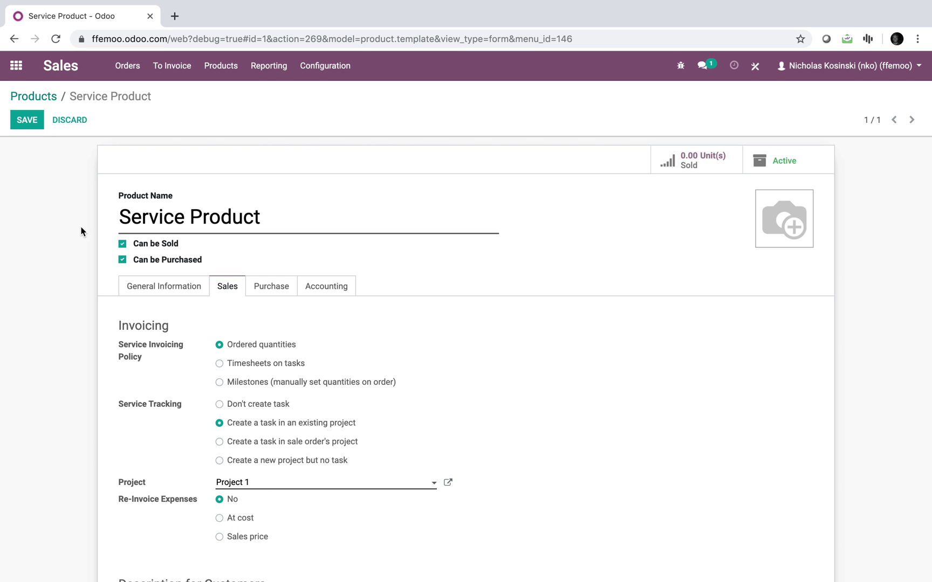
pyautogui.click(38, 126)
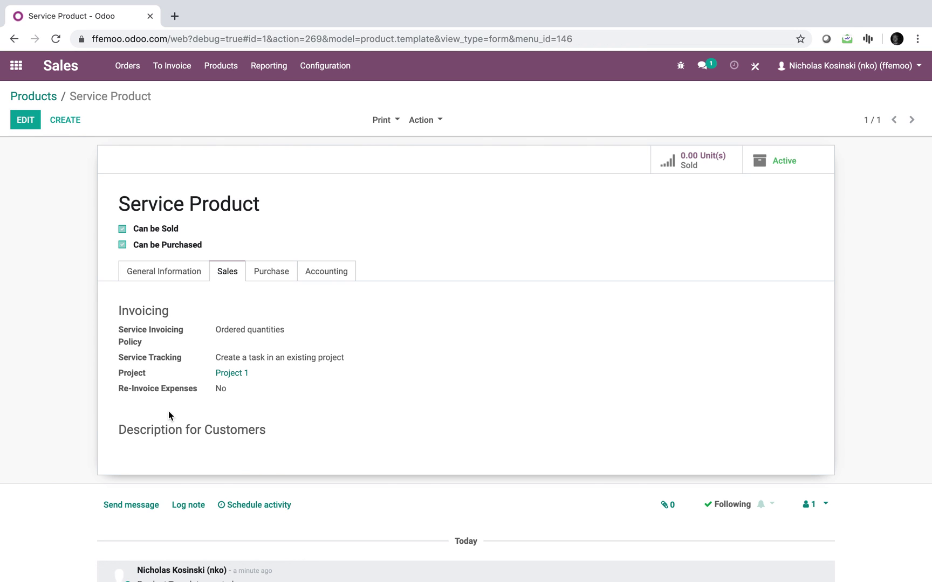
# - Find the Sales Orders list by searching the menus for "order", start a new quotation and enter the customer's name
pyautogui.click(15, 67)
pyautogui.write('order')
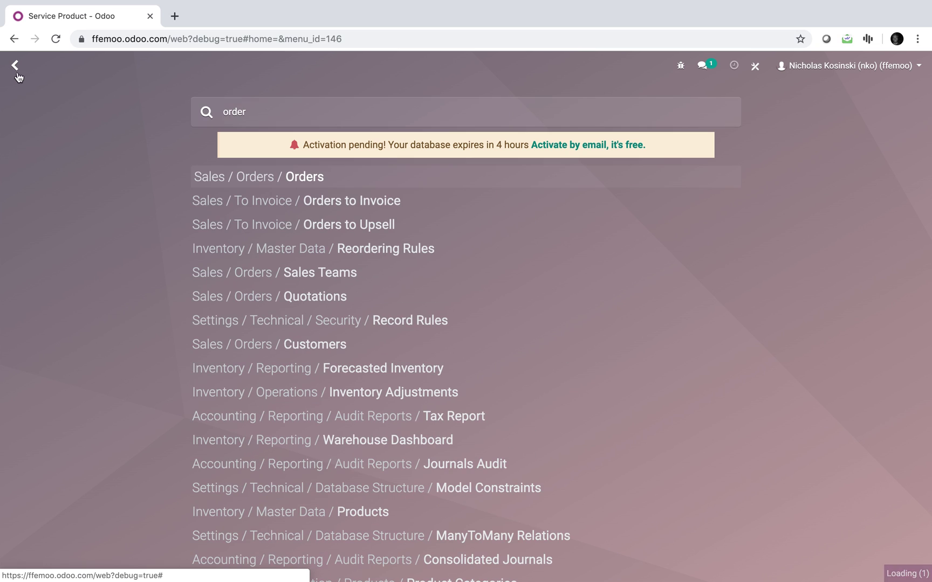
pyautogui.press('Return')
pyautogui.rightClick(41, 126)
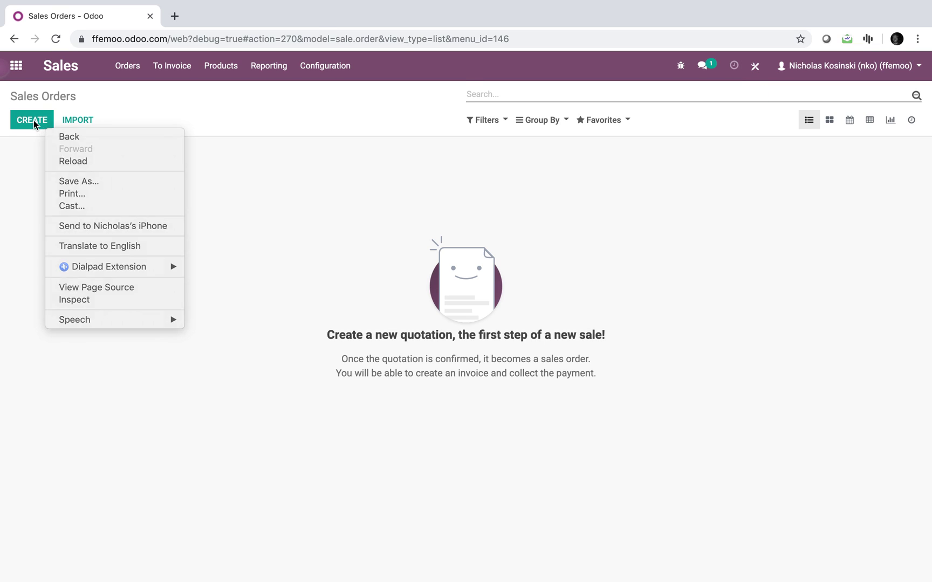
pyautogui.click(17, 132)
pyautogui.click(34, 122)
pyautogui.click(272, 241)
pyautogui.click(272, 247)
pyautogui.write('JOhnDoe')
pyautogui.click(175, 487)
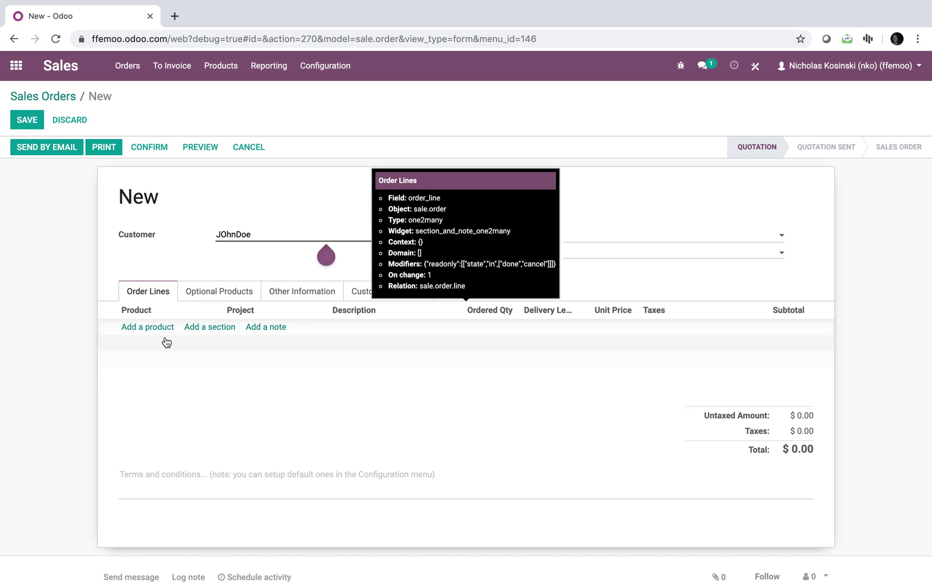
# - Add a Service Product order line to the quotation, save it and confirm it as a sales order
pyautogui.click(165, 330)
pyautogui.click(167, 328)
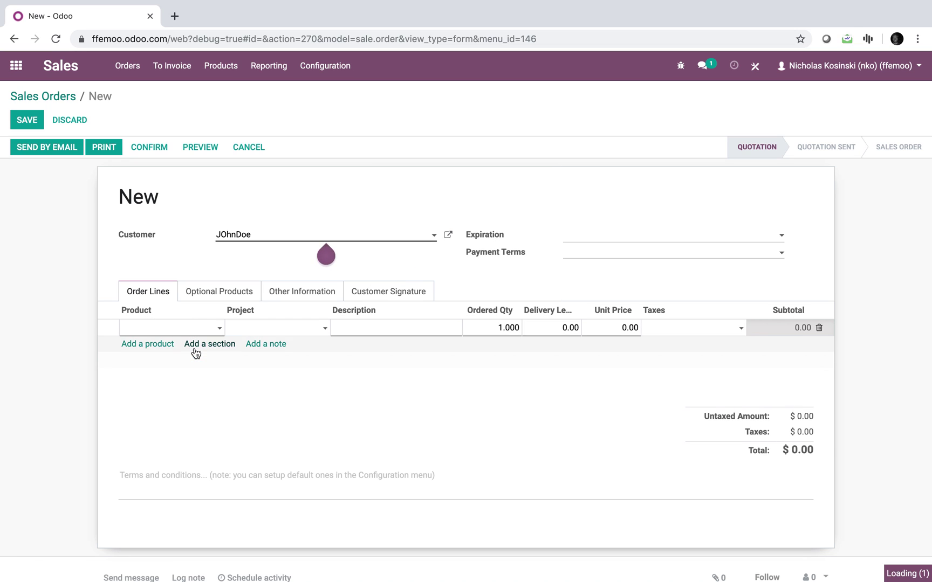
pyautogui.click(69, 396)
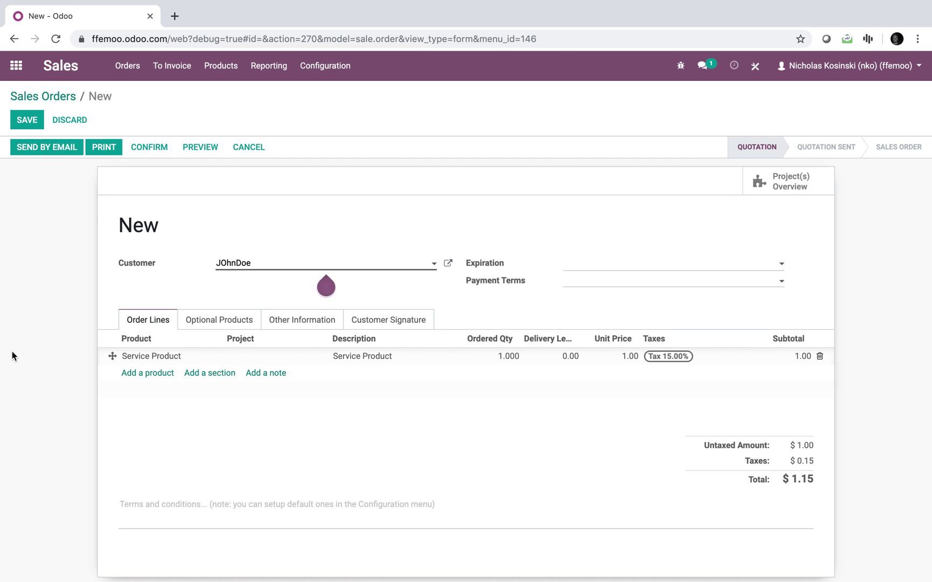
pyautogui.click(26, 120)
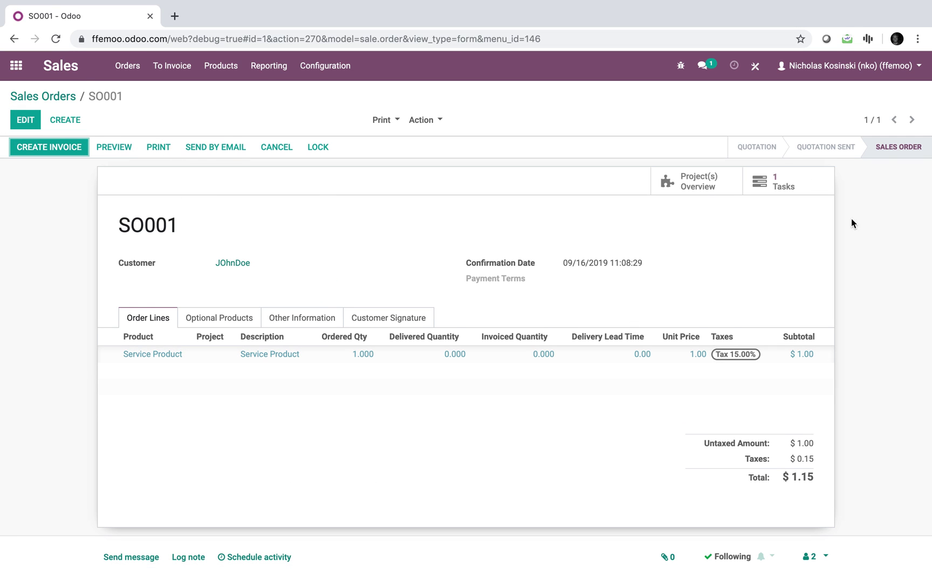
# - Edit sales order SO001 to add a second Service Product line, and save the order
pyautogui.click(34, 125)
pyautogui.click(156, 374)
pyautogui.click(169, 395)
pyautogui.click(20, 122)
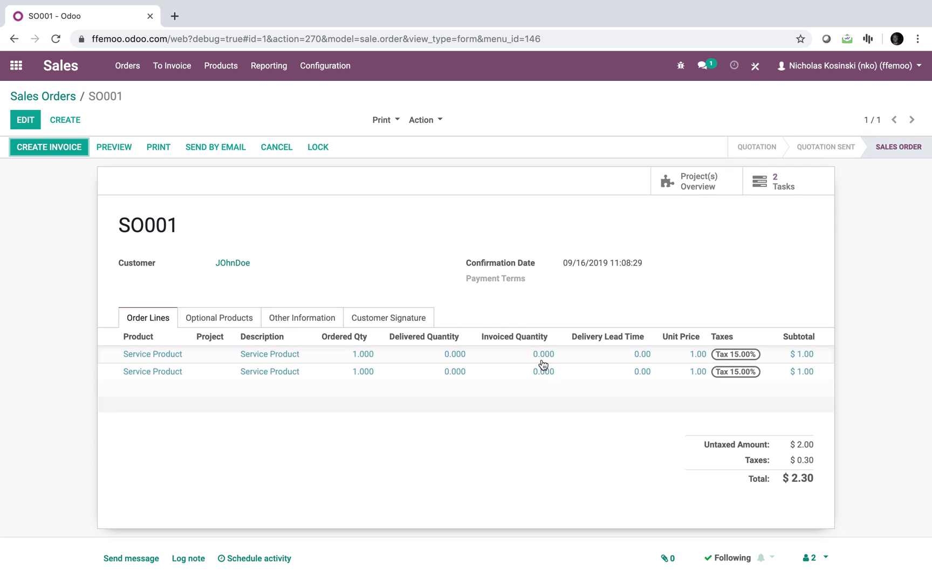
# - Open the first task generated from SO001 for editing and show its timesheet entries
pyautogui.click(770, 195)
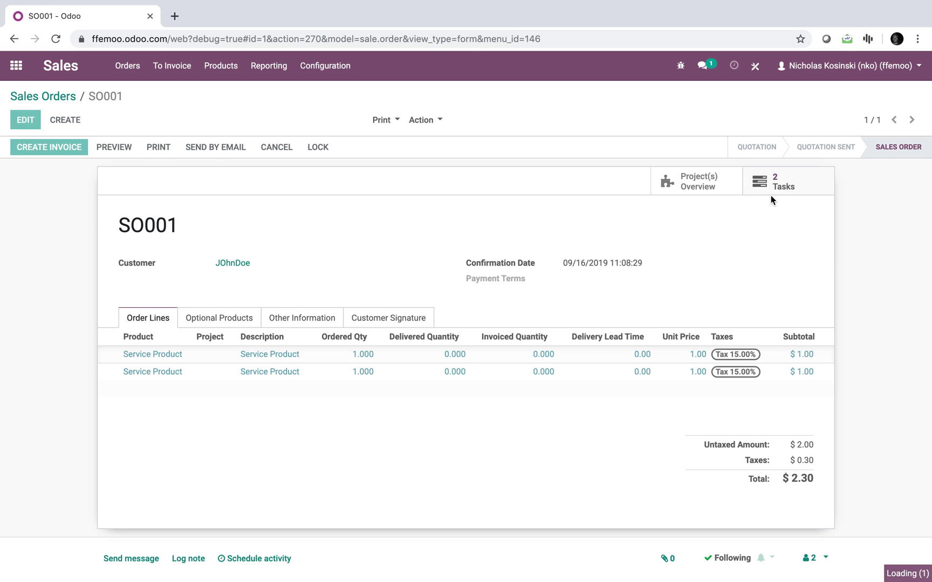
pyautogui.click(81, 200)
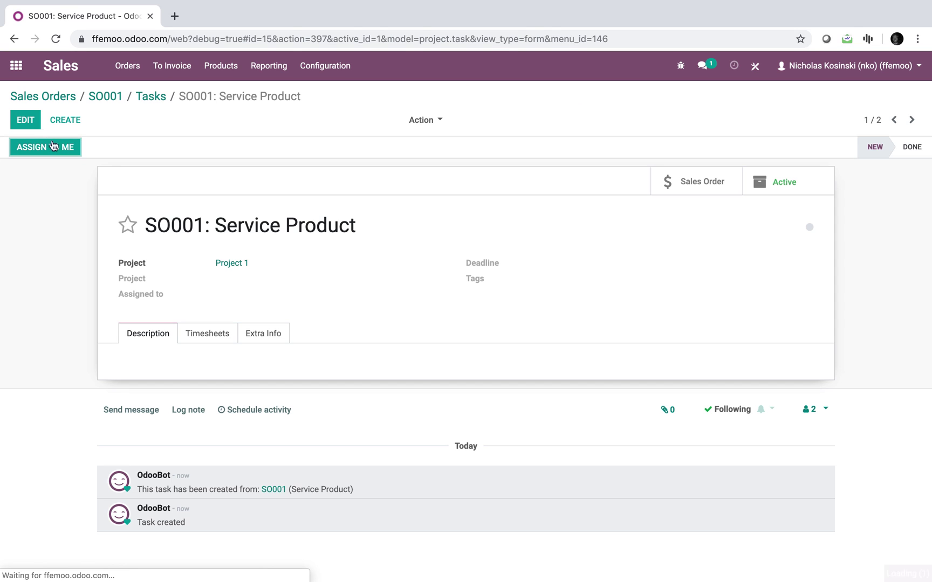
pyautogui.click(25, 120)
pyautogui.click(206, 337)
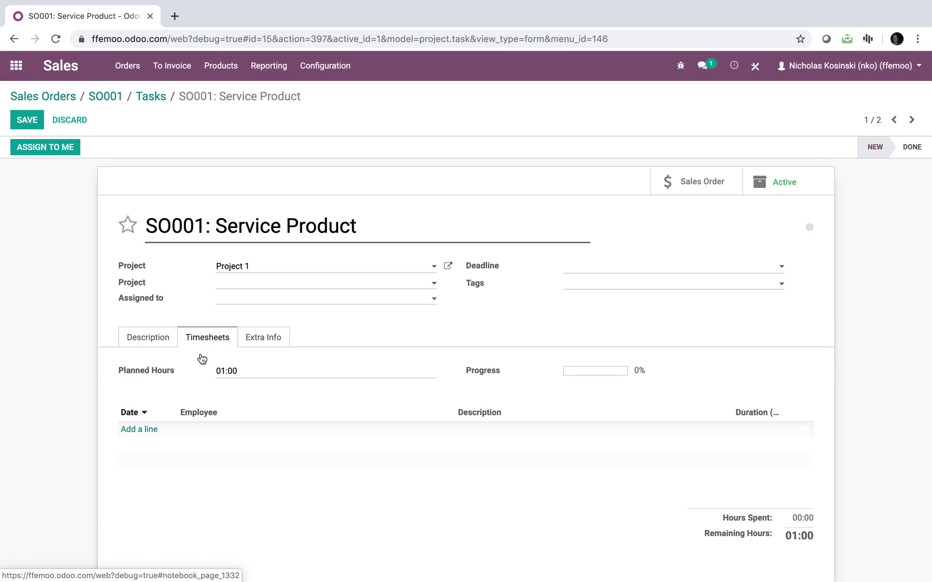
# - Add a timesheet line of 175 hours with the description "test" to the task, and save it
pyautogui.click(142, 430)
pyautogui.click(759, 426)
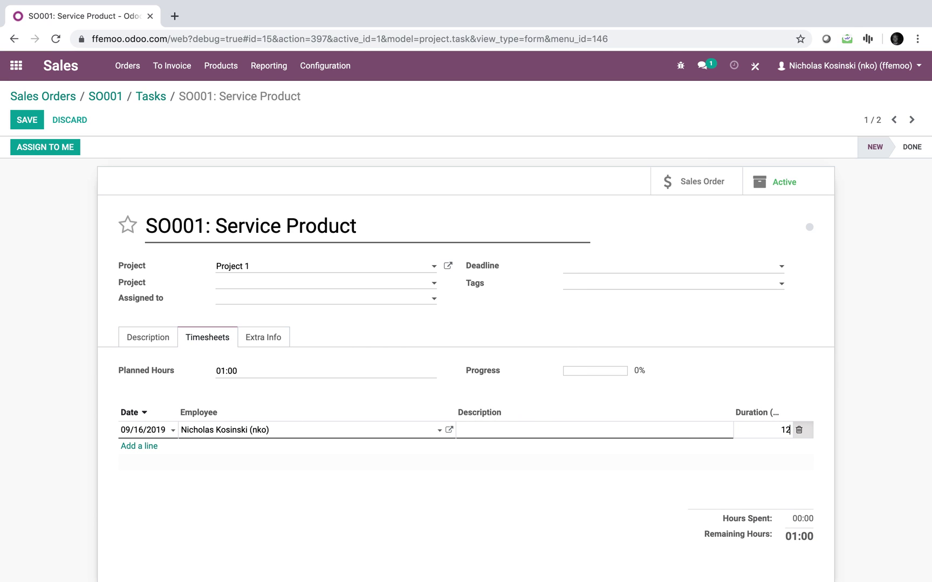
pyautogui.press('Escape')
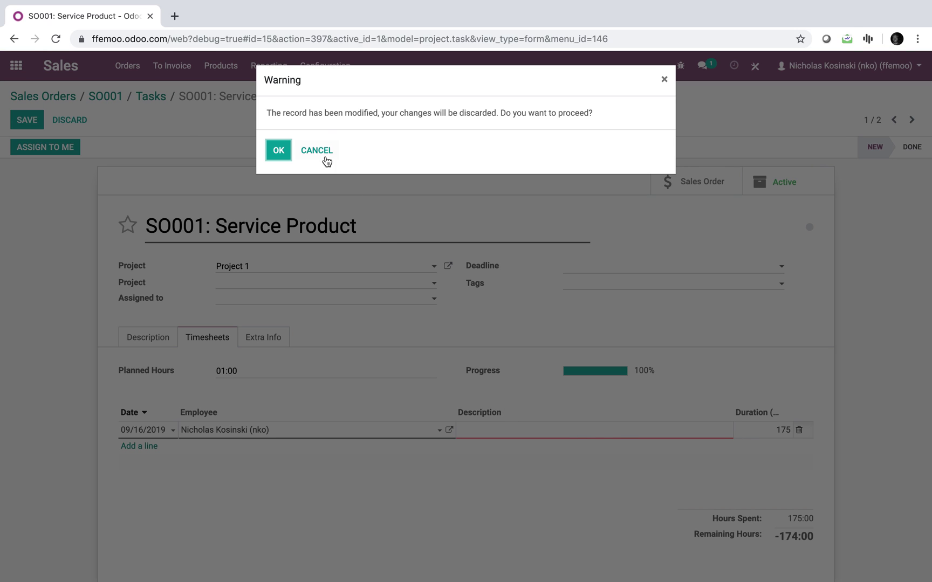
pyautogui.click(326, 161)
pyautogui.click(538, 426)
pyautogui.write('test')
pyautogui.click(512, 340)
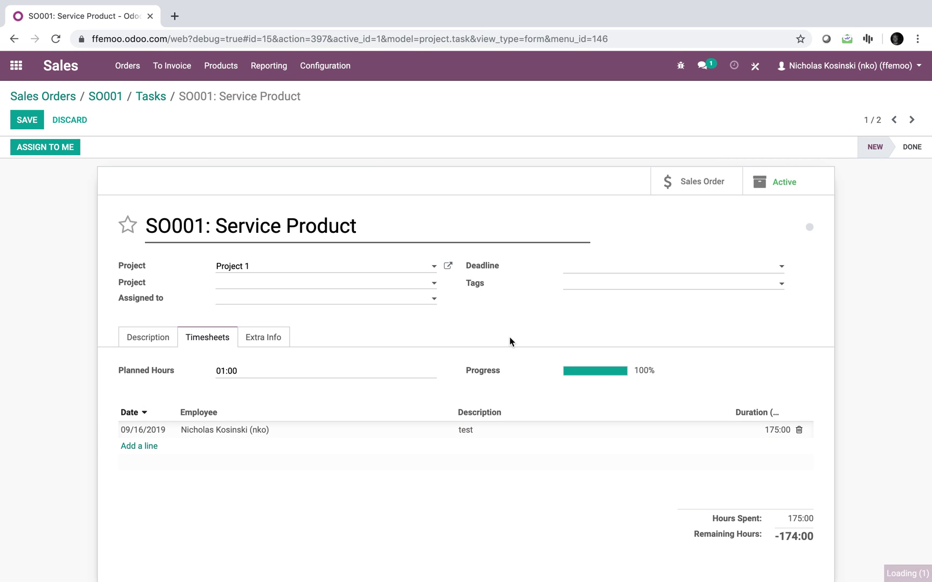
pyautogui.click(24, 124)
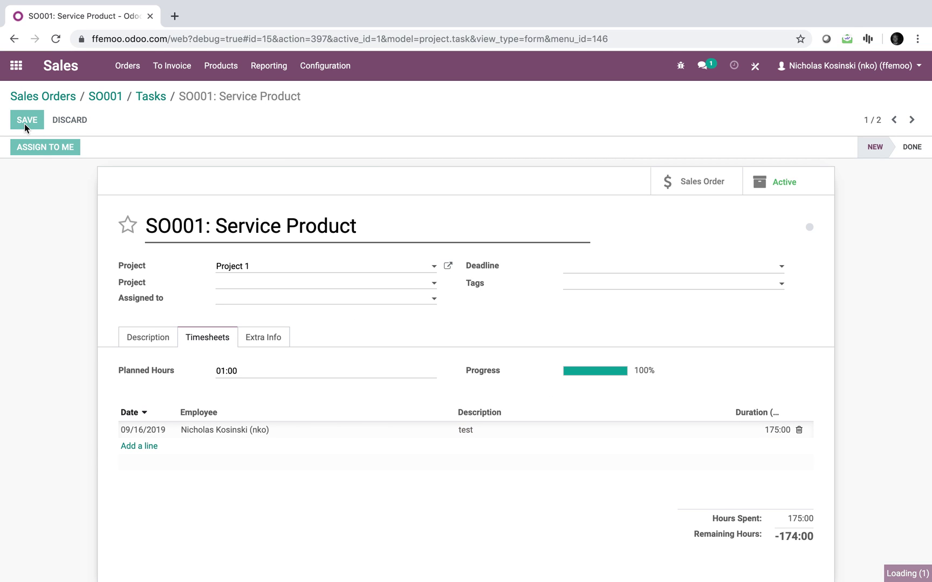
# - Check the delivered quantities on SO001 and the two Project fields on its first task, ending back on the order
pyautogui.click(109, 102)
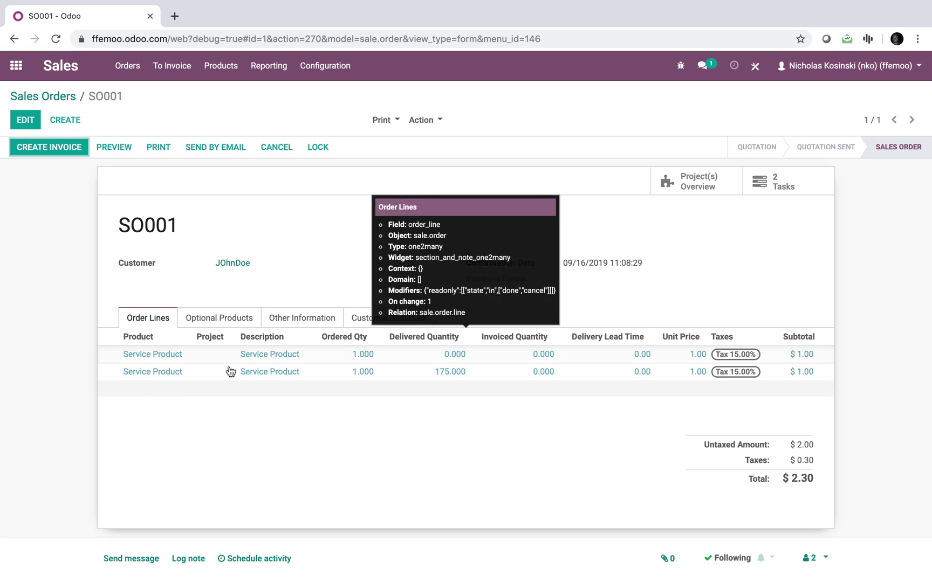
pyautogui.click(793, 186)
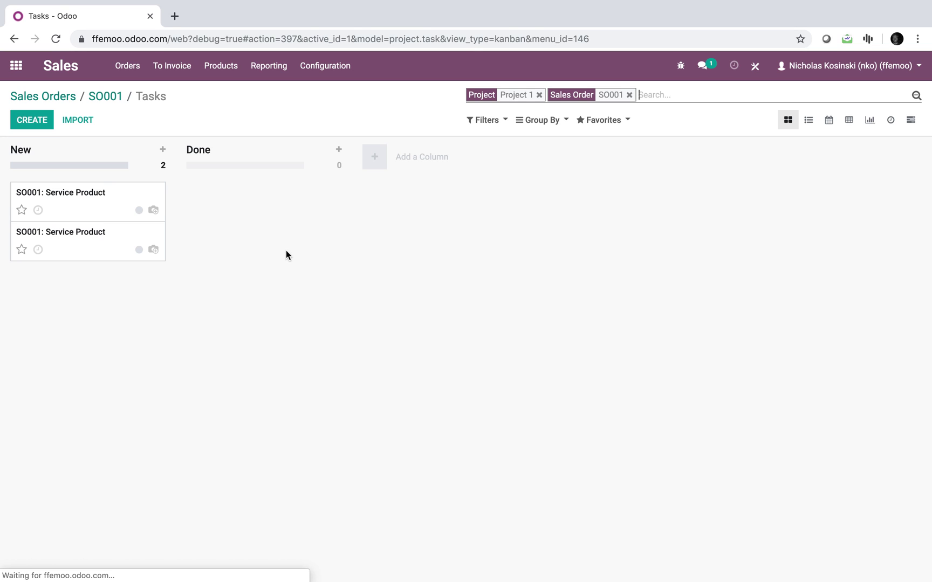
pyautogui.click(126, 210)
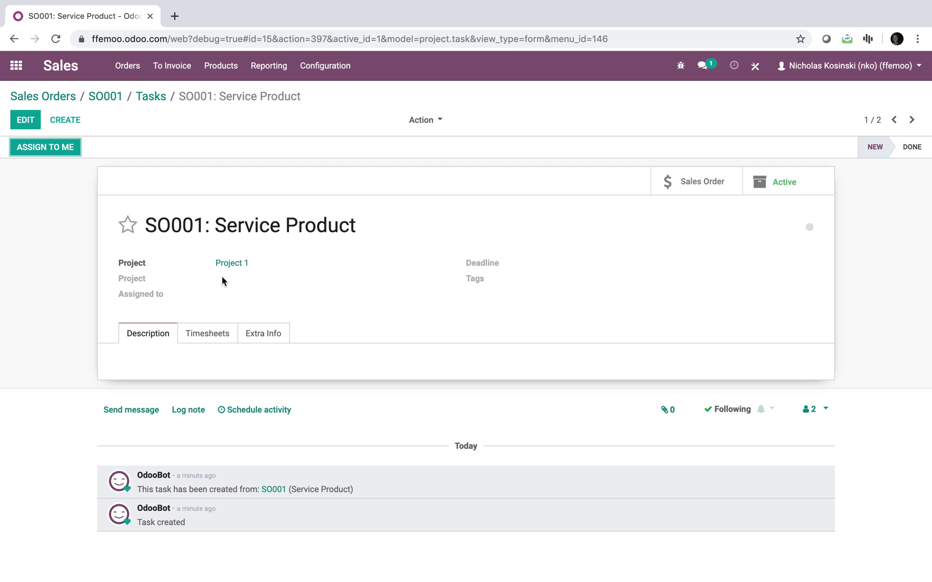
pyautogui.click(111, 97)
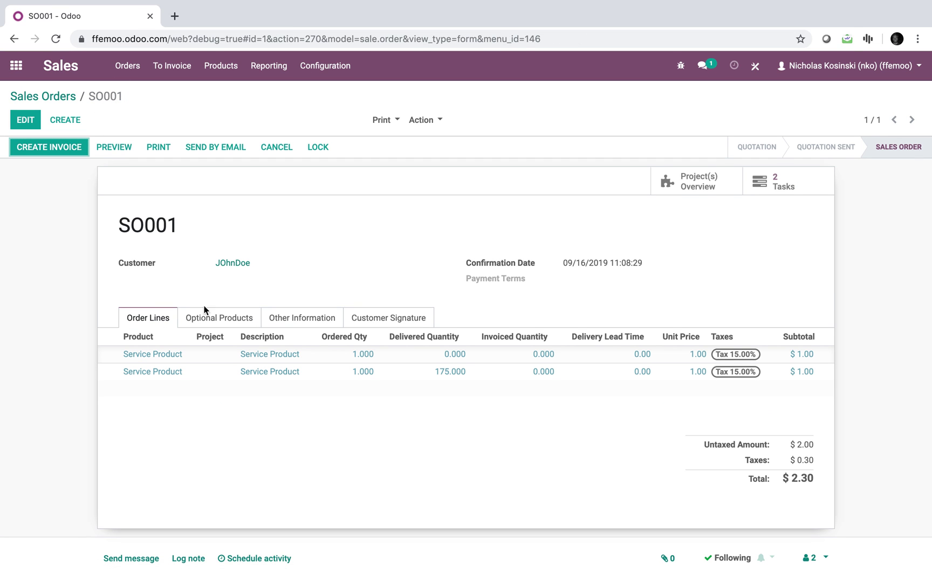
# - In Studio, open the order lines' list view, copy the technical name of the Project column's field, and close Studio
pyautogui.moveTo(218, 341)
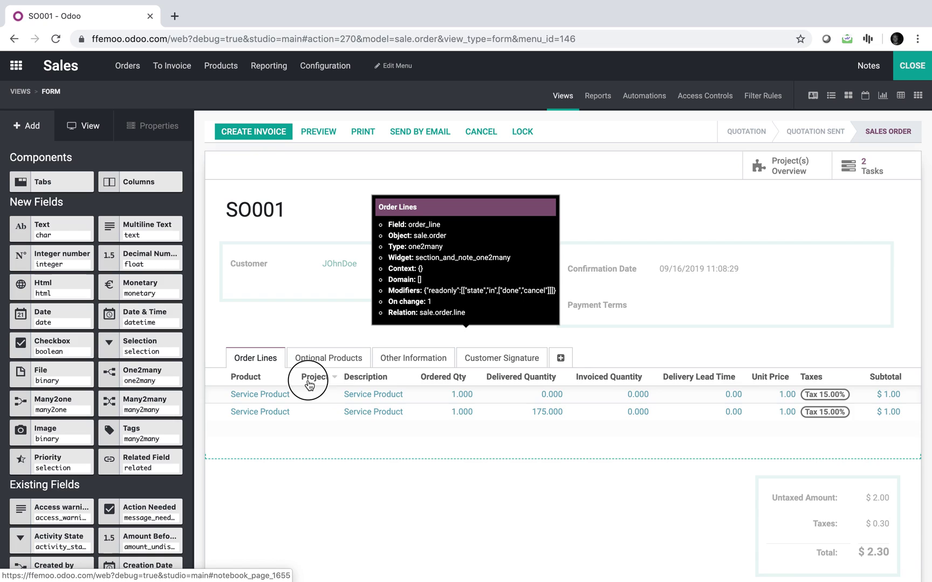
pyautogui.click(307, 382)
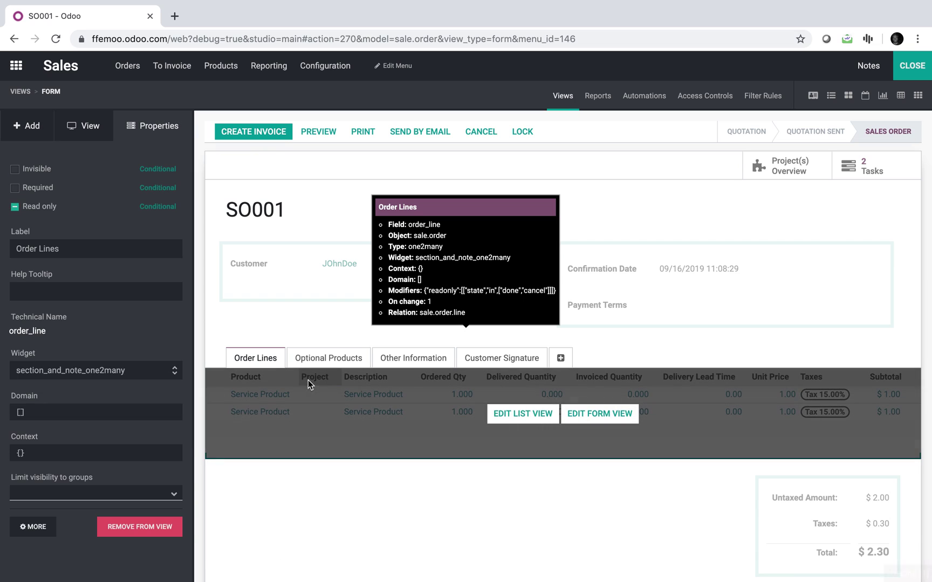
pyautogui.click(523, 414)
pyautogui.click(347, 142)
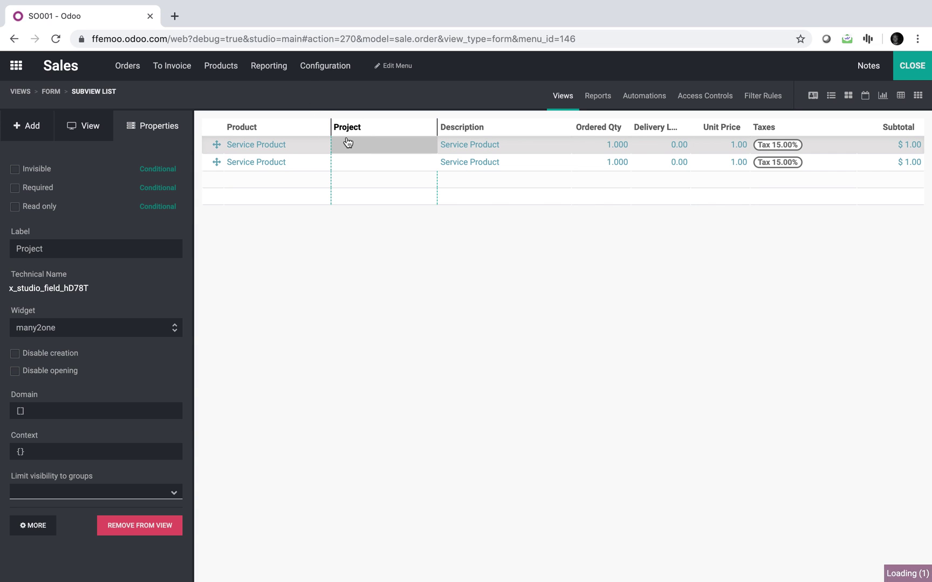
pyautogui.doubleClick(79, 289)
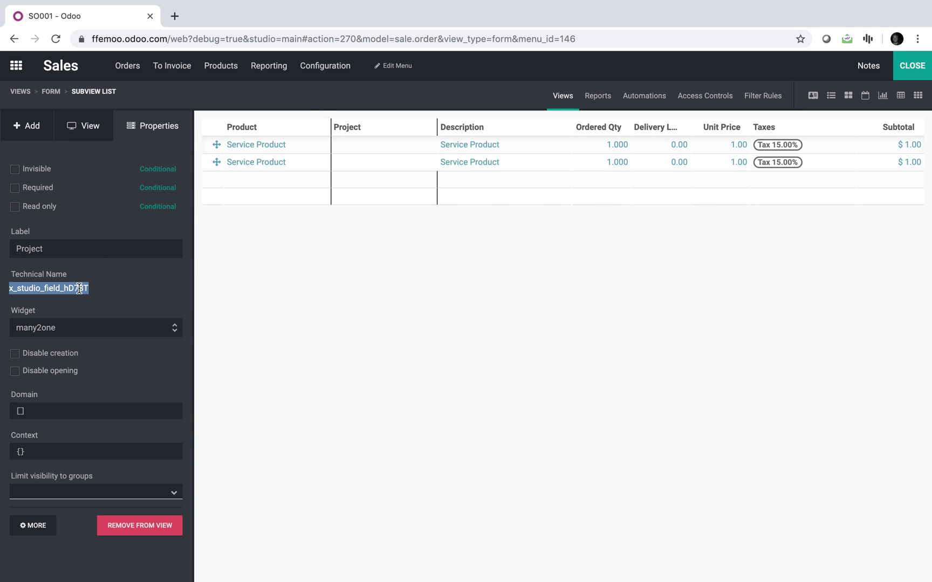
pyautogui.click(911, 69)
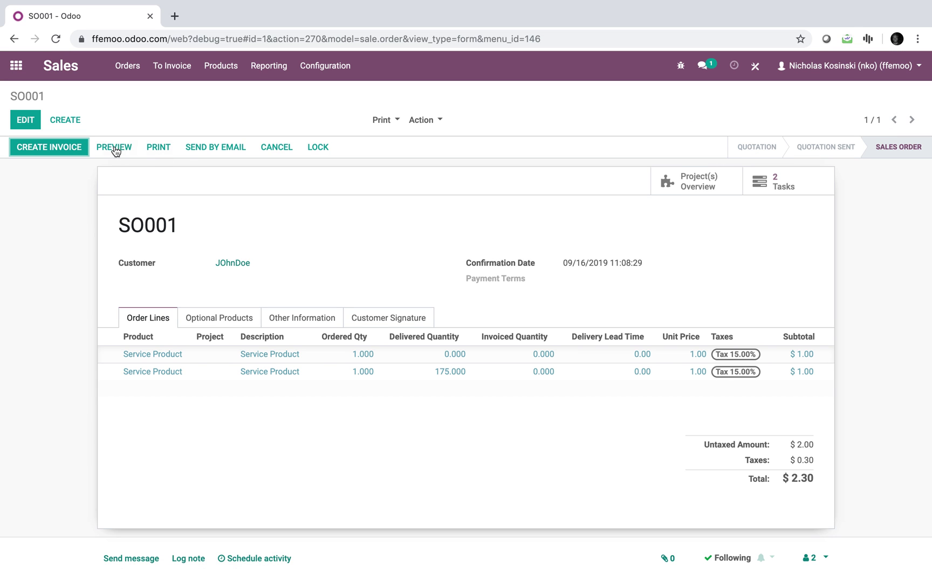
pyautogui.click(16, 66)
pyautogui.write('alt ter')
pyautogui.press('Return')
# - Open the Test 1 task from All Tasks in Studio and open the full definition of its empty custom Project field
pyautogui.click(17, 77)
pyautogui.write('alls')
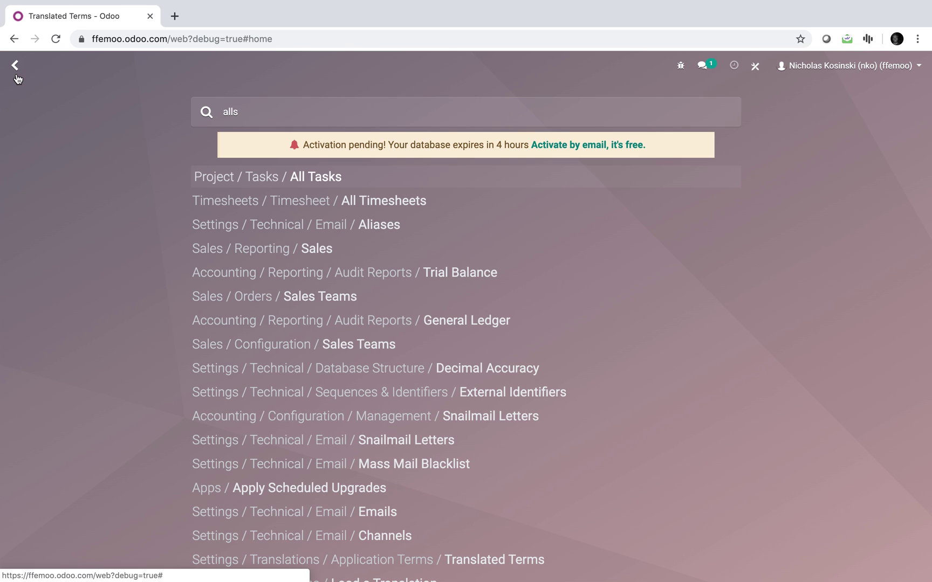
pyautogui.click(247, 175)
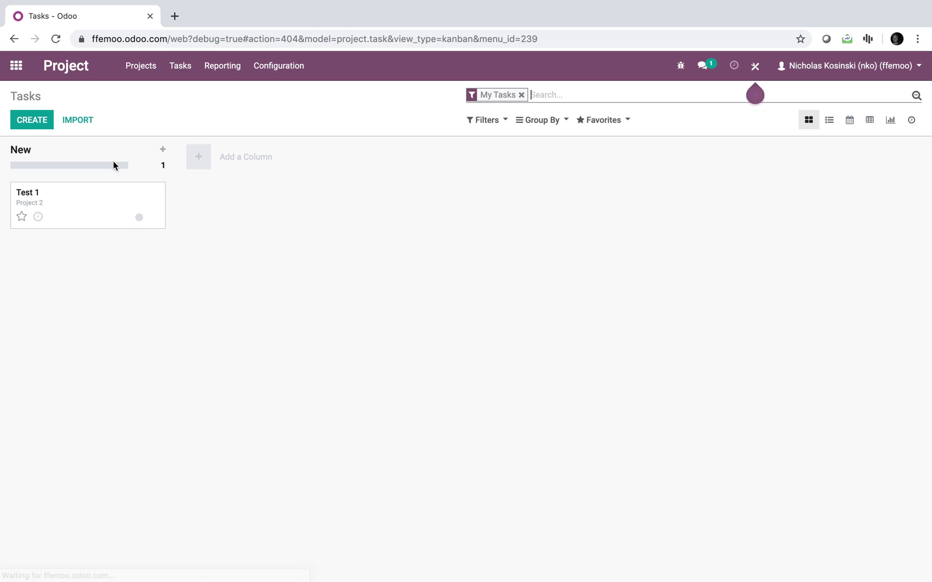
pyautogui.click(95, 190)
pyautogui.click(755, 65)
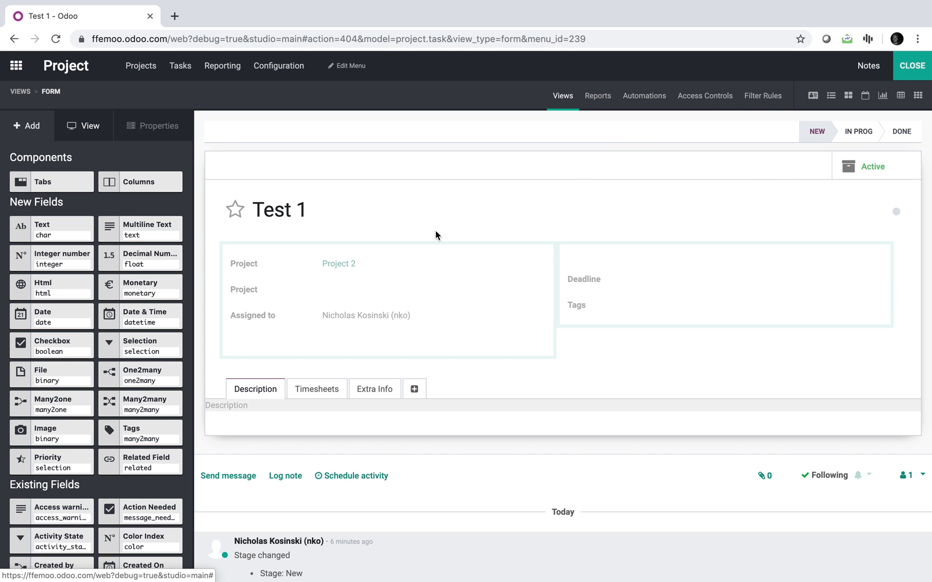
pyautogui.click(248, 291)
pyautogui.click(39, 570)
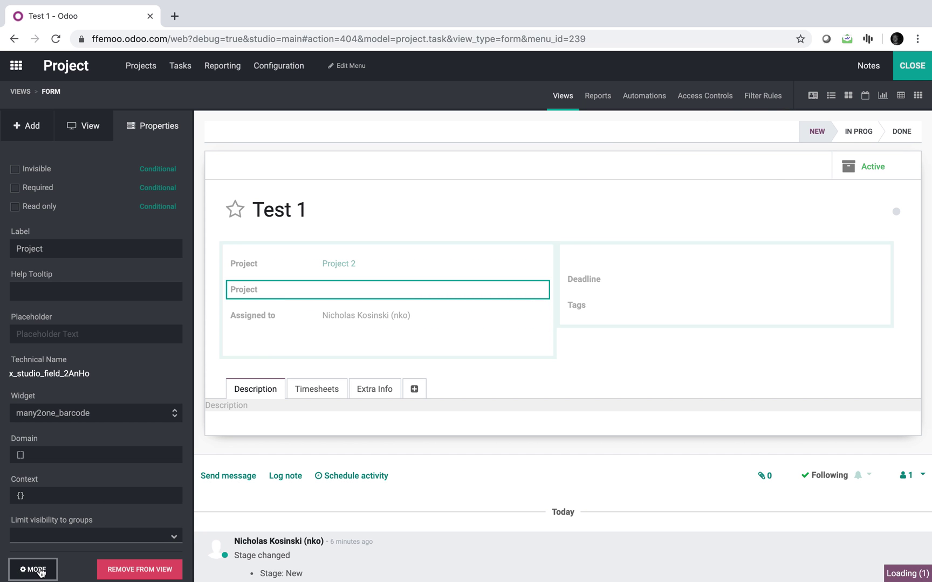
# - Set the custom Project field's Related Field to sale_line_id.x_studio_field_hD78T, save the field definition and close Studio
pyautogui.click(26, 150)
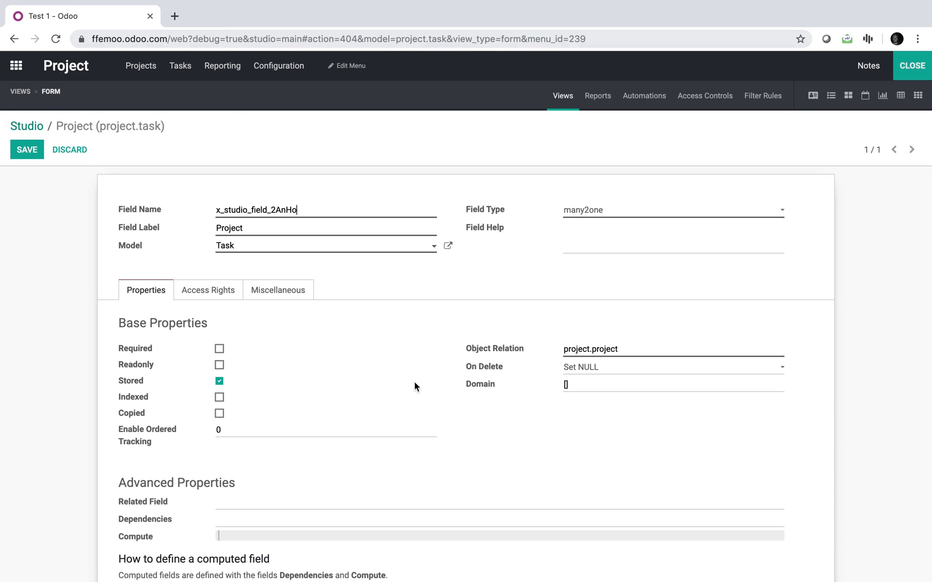
pyautogui.scroll(-1, 445, 386)
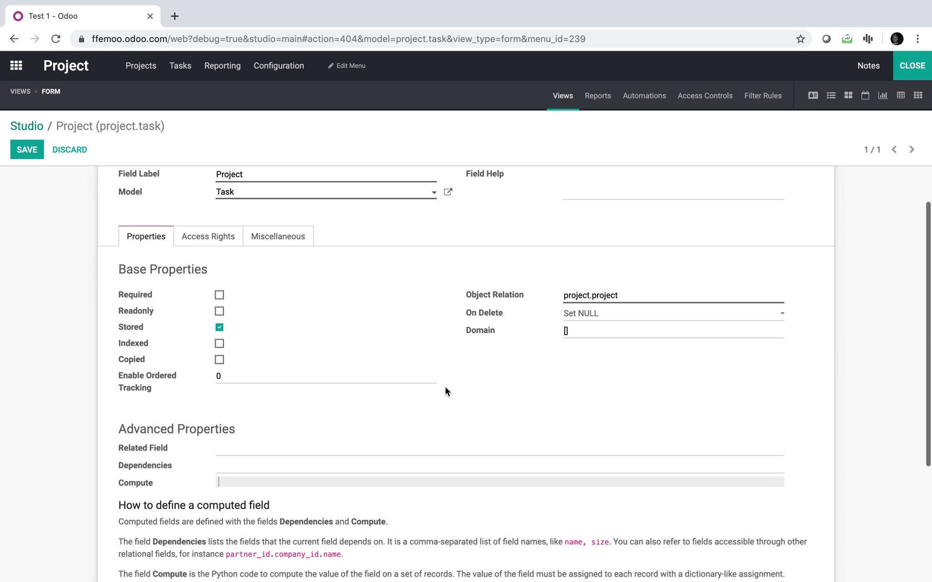
pyautogui.click(297, 446)
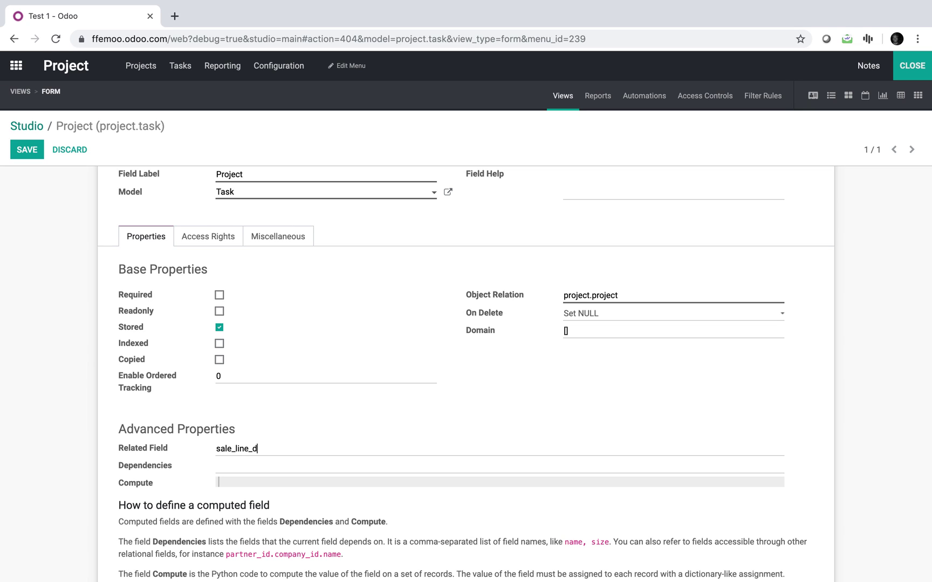
pyautogui.write('.x_studio_field_hD78T')
pyautogui.click(410, 392)
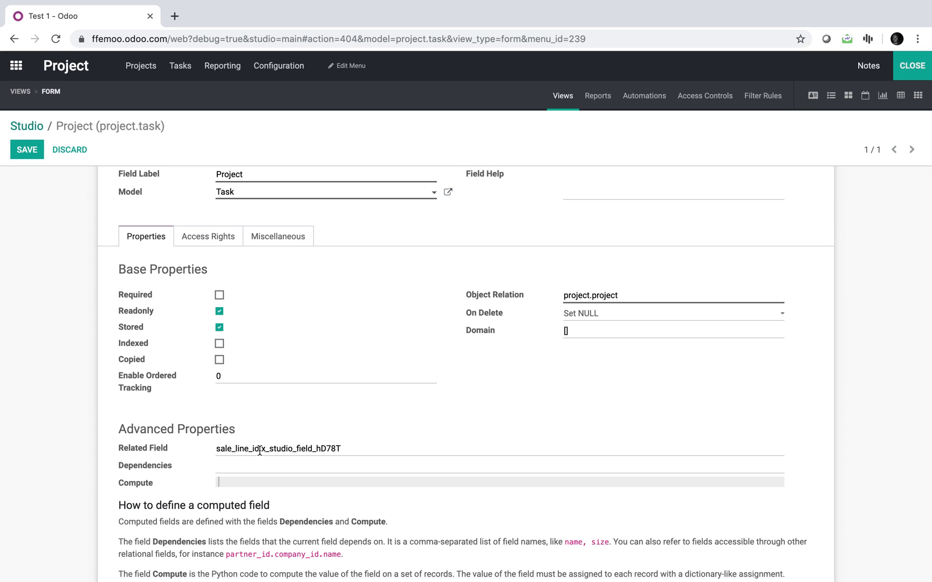
pyautogui.moveTo(356, 449); pyautogui.dragTo(262, 451)
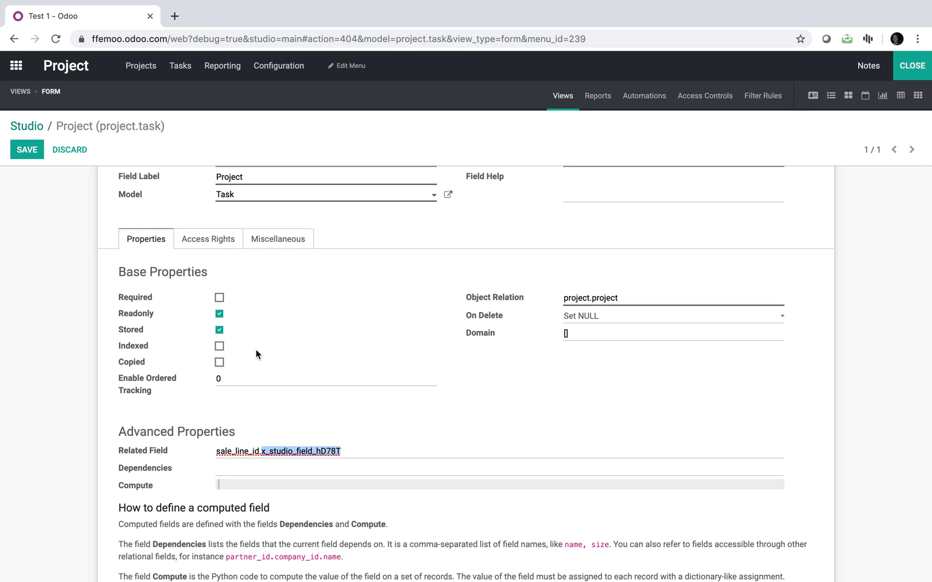
pyautogui.scroll(2, 255, 349)
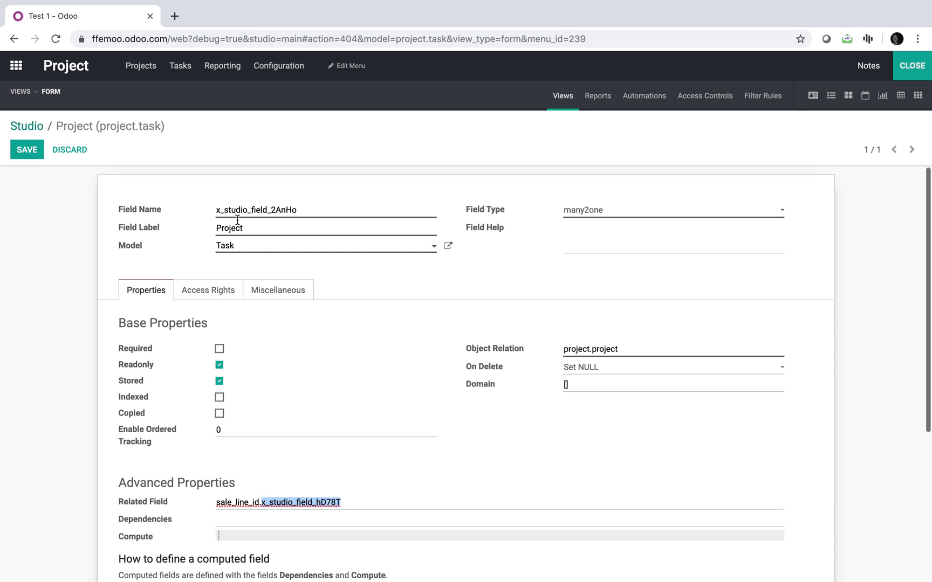
pyautogui.click(37, 154)
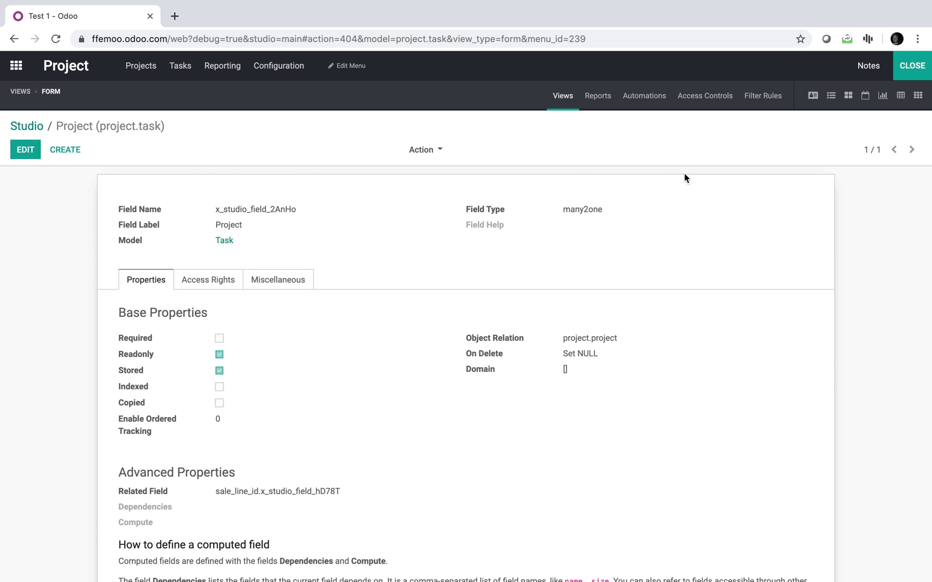
pyautogui.click(920, 70)
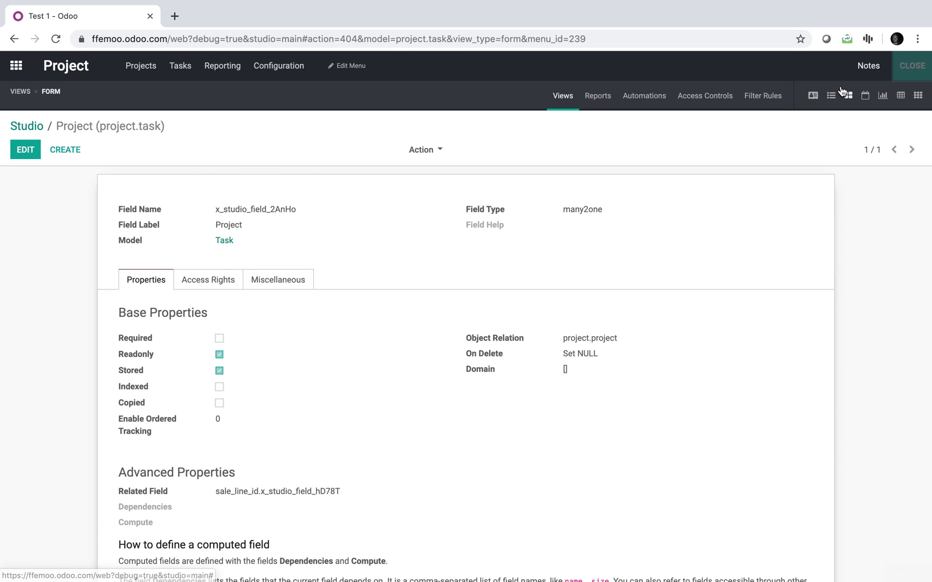
# - Open the sales orders in the Sales app and create a new quotation for the existing customer
pyautogui.click(15, 67)
pyautogui.write('order')
pyautogui.press('Return')
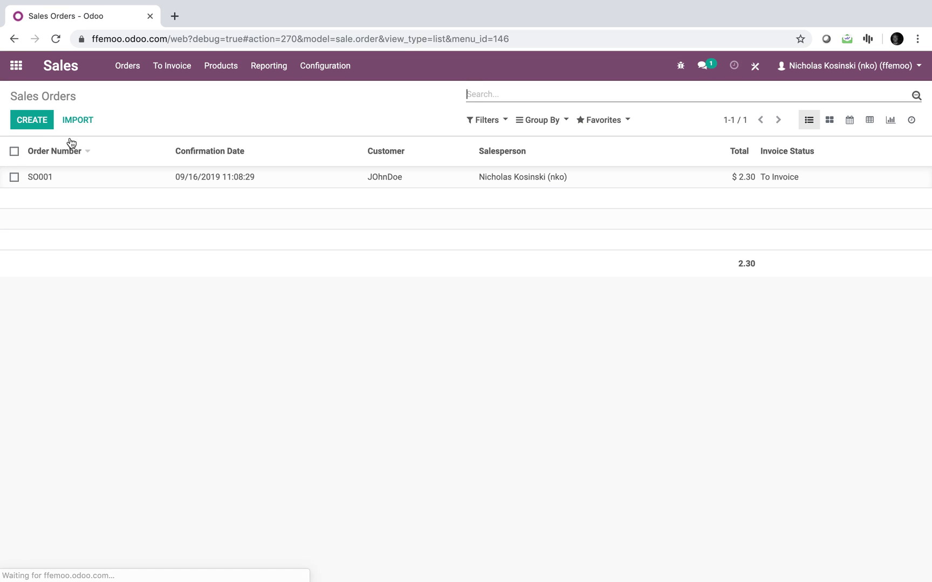
pyautogui.click(32, 120)
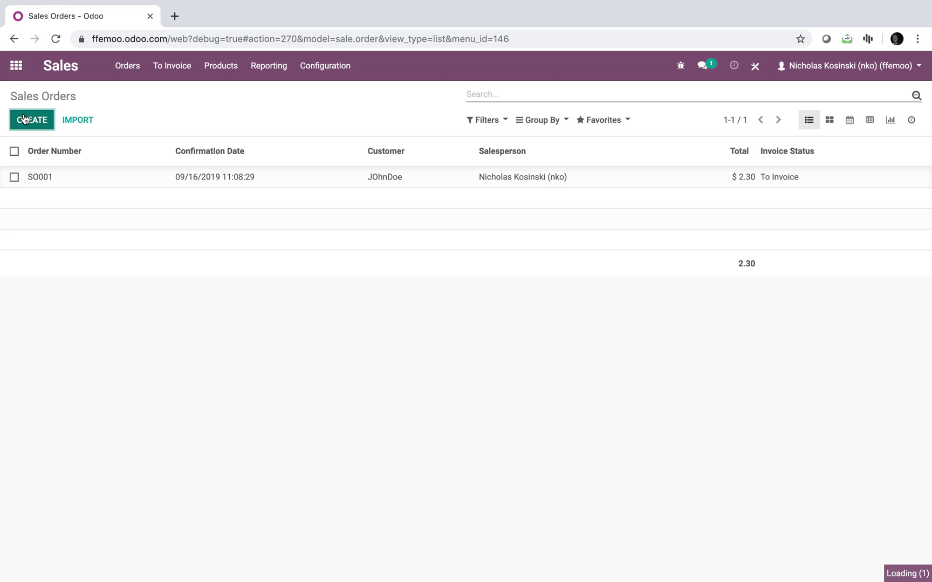
pyautogui.click(229, 240)
pyautogui.click(245, 268)
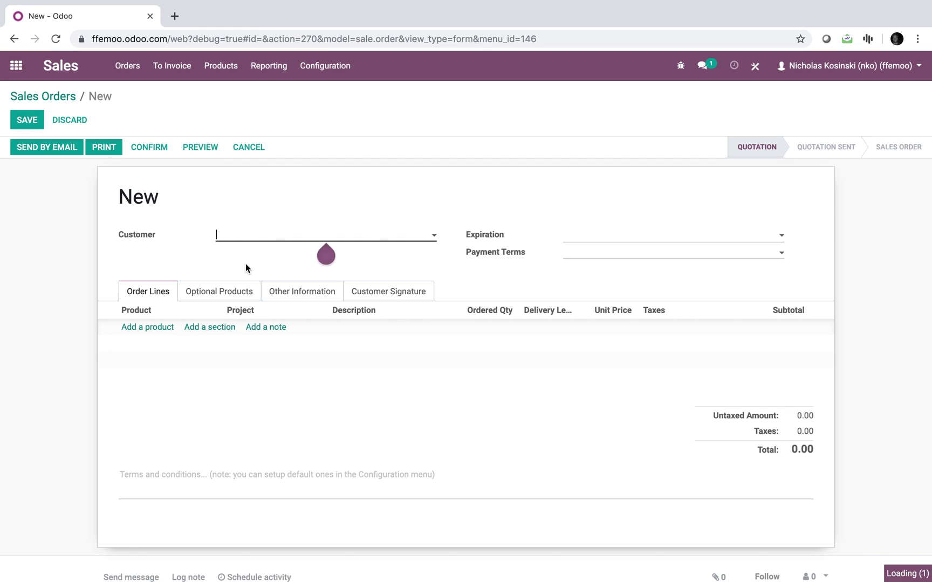
pyautogui.click(220, 485)
pyautogui.click(250, 236)
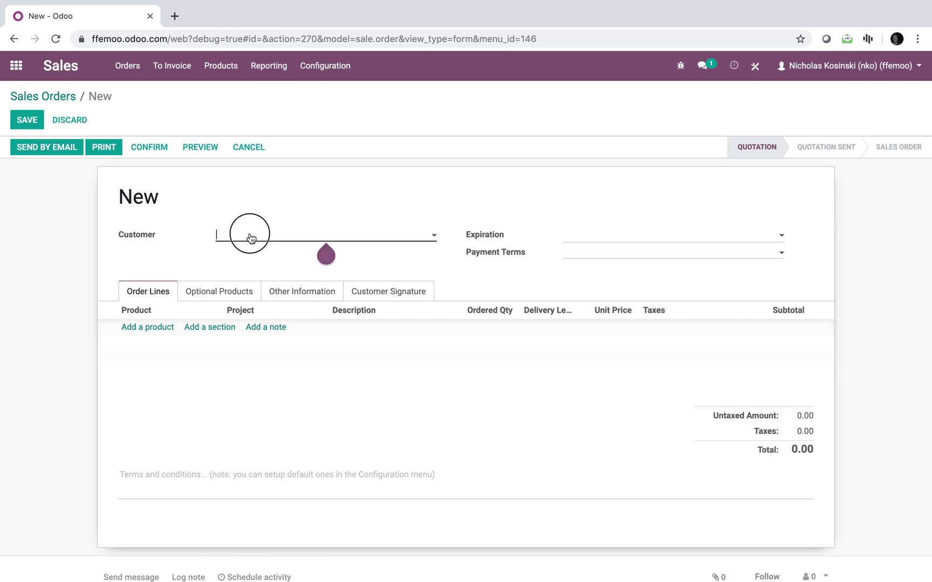
pyautogui.click(250, 253)
# - Add Service Product as an order line, check its invoicing and service tracking settings, and save the product
pyautogui.click(152, 327)
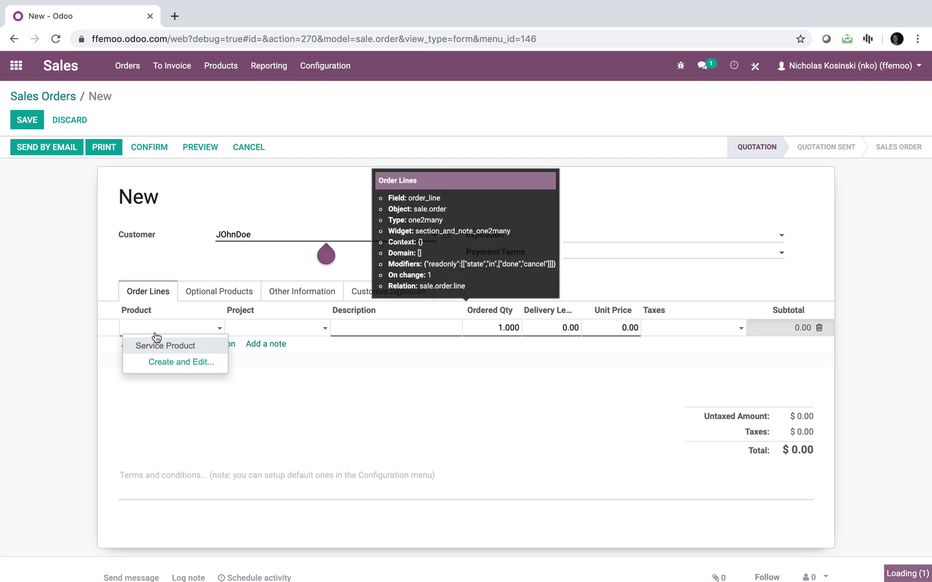
pyautogui.click(152, 343)
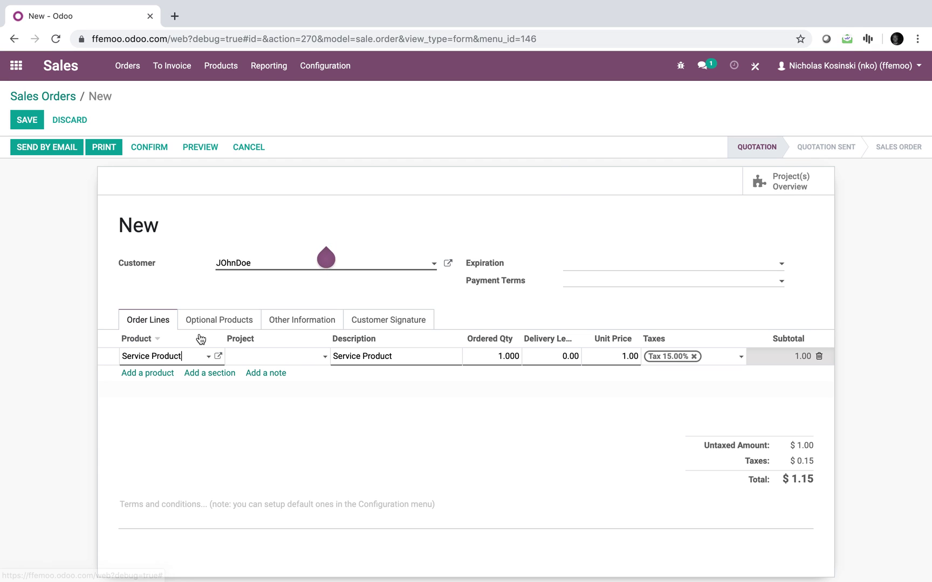
pyautogui.click(219, 357)
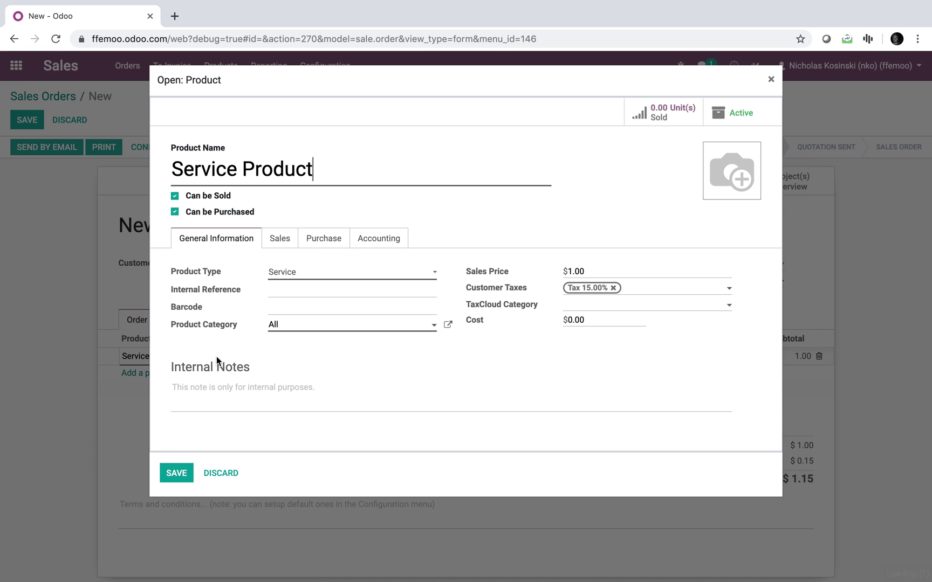
pyautogui.click(279, 239)
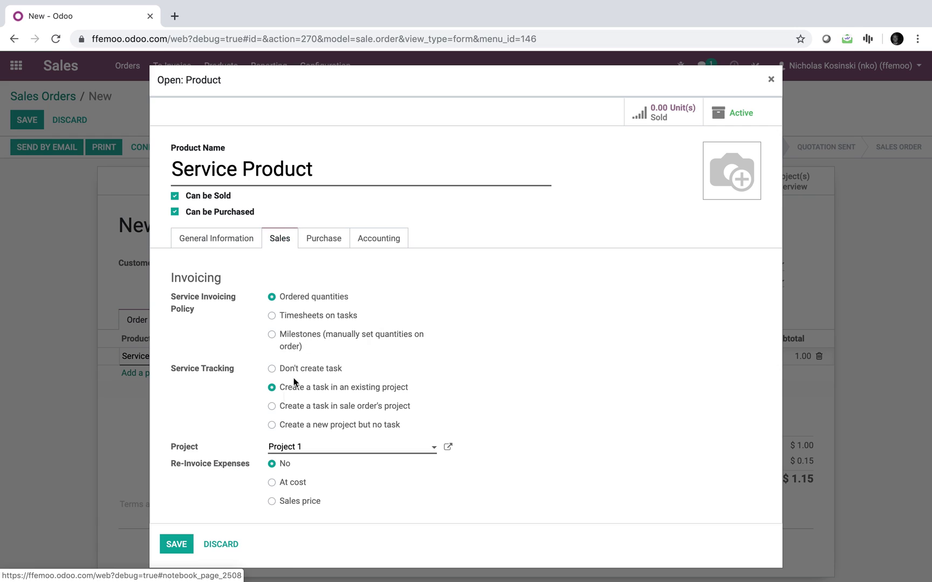
pyautogui.click(180, 549)
# - Set the order line's Project to Project 2, then save and confirm the order
pyautogui.click(260, 364)
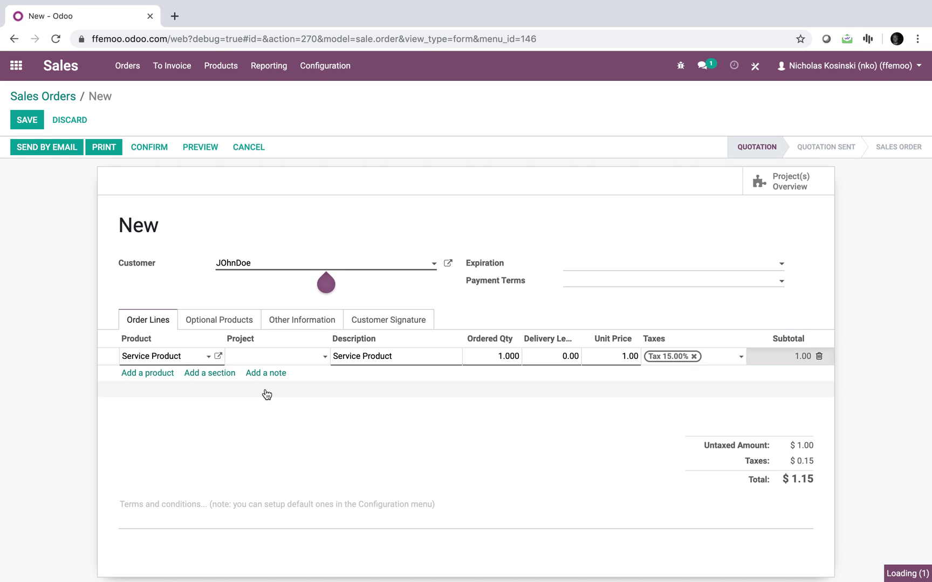
pyautogui.click(26, 120)
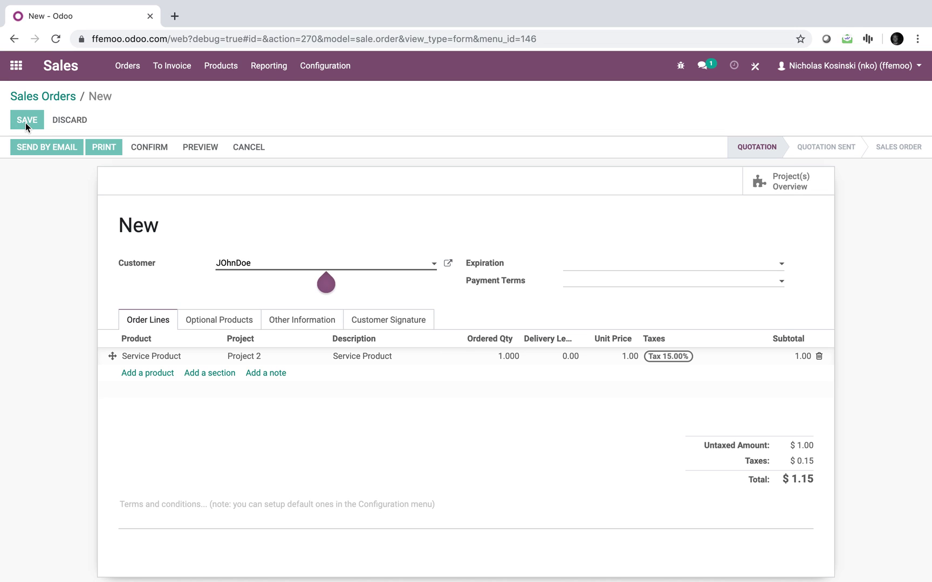
pyautogui.click(160, 152)
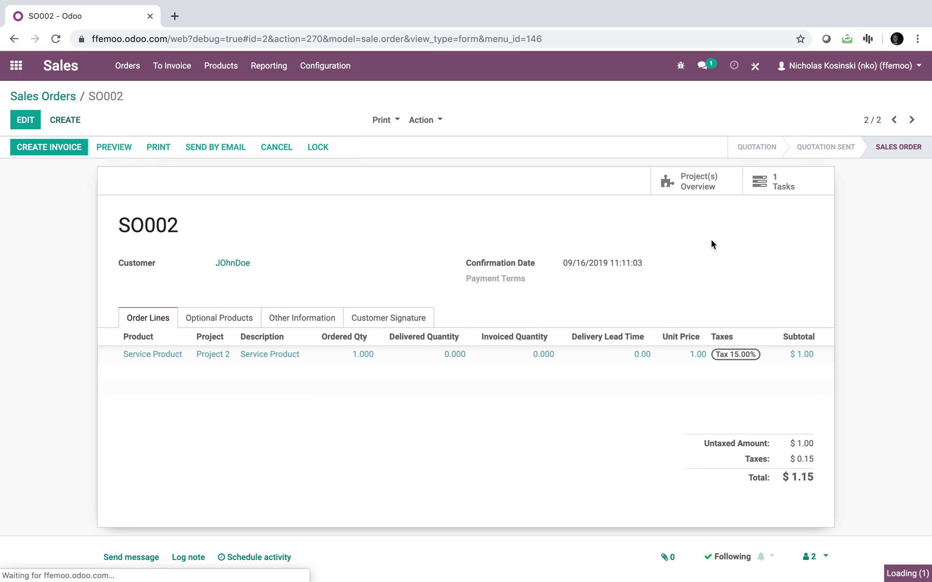
# - Open the task created from the order and compare its two Project fields
pyautogui.click(777, 183)
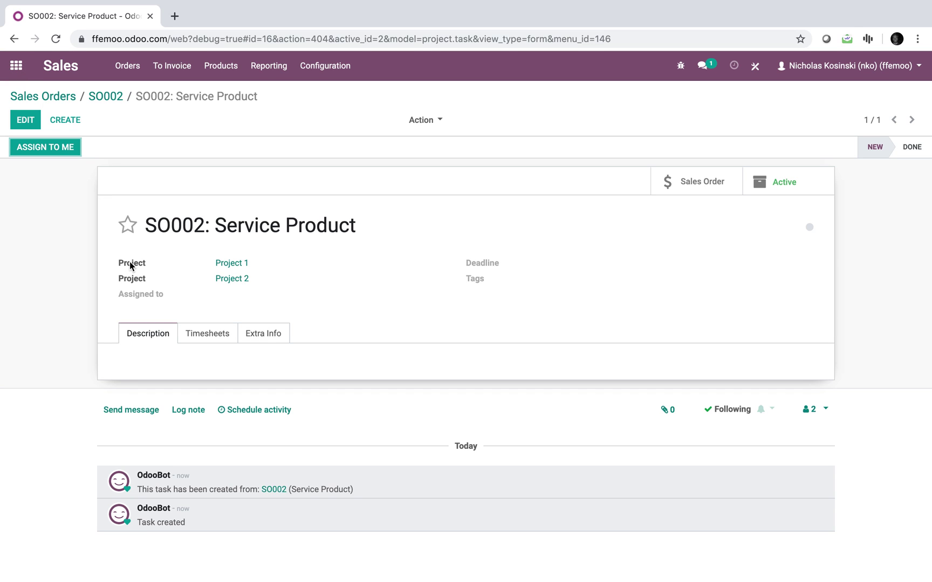
pyautogui.moveTo(130, 263)
pyautogui.moveTo(133, 282)
# - In Studio, copy the technical name of the task form's second Project field and close Studio
pyautogui.click(754, 66)
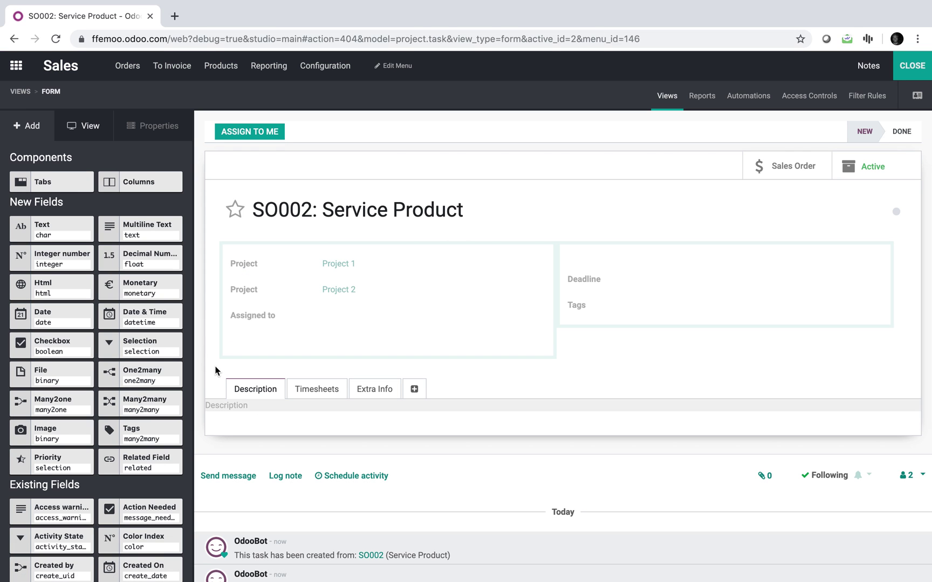
pyautogui.click(253, 290)
pyautogui.doubleClick(81, 417)
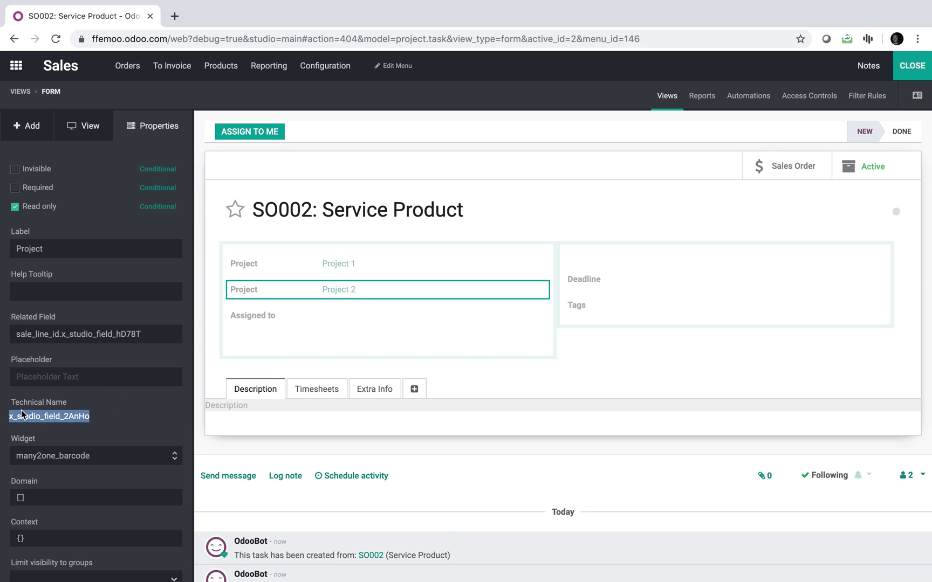
pyautogui.click(905, 65)
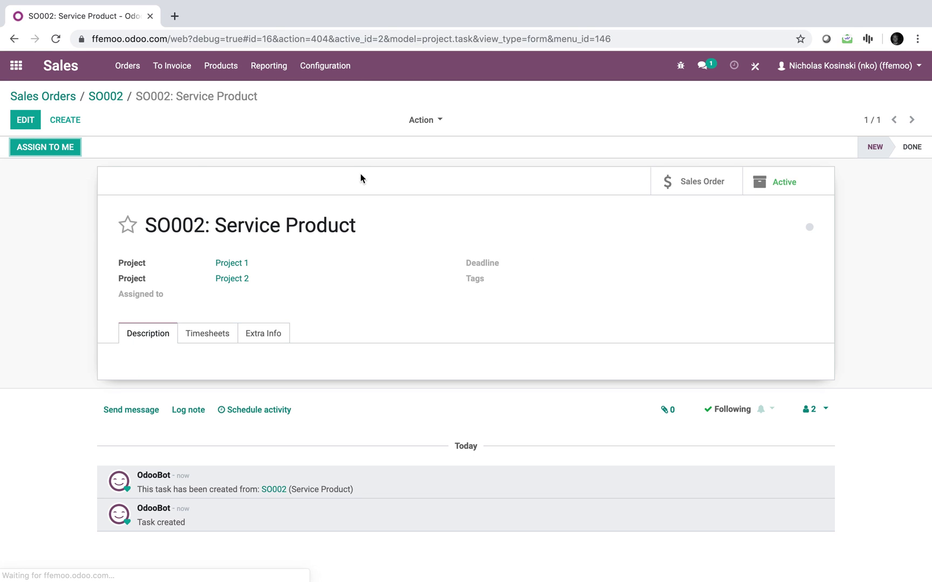
# - In Studio, create an automated action for tasks named "Update Project Field" with the trigger condition On Creation & Update
pyautogui.click(751, 71)
pyautogui.click(645, 98)
pyautogui.click(30, 151)
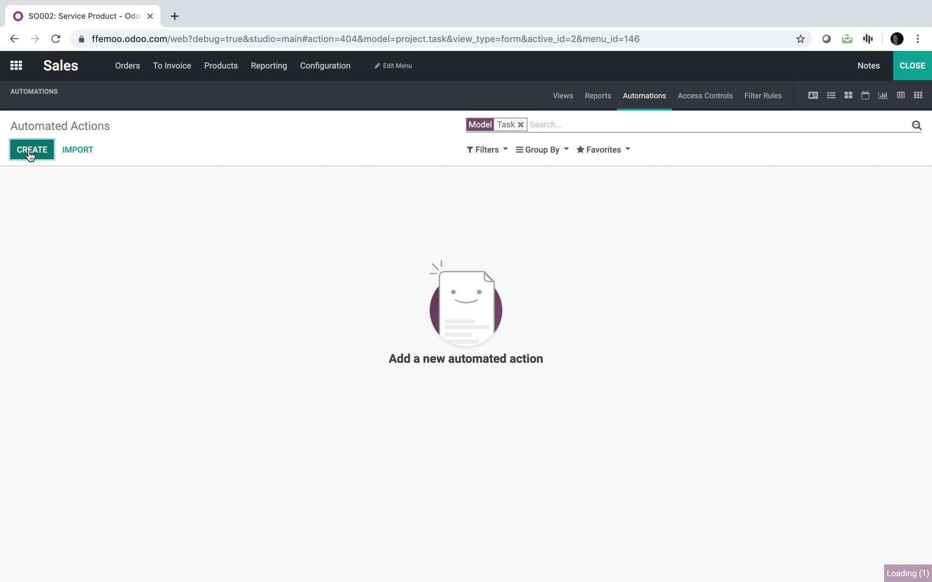
pyautogui.write('Updsatre')
pyautogui.press('BackSpace')
pyautogui.press('BackSpace')
pyautogui.press('BackSpace')
pyautogui.press('BackSpace')
pyautogui.press('BackSpace')
pyautogui.press('BackSpace')
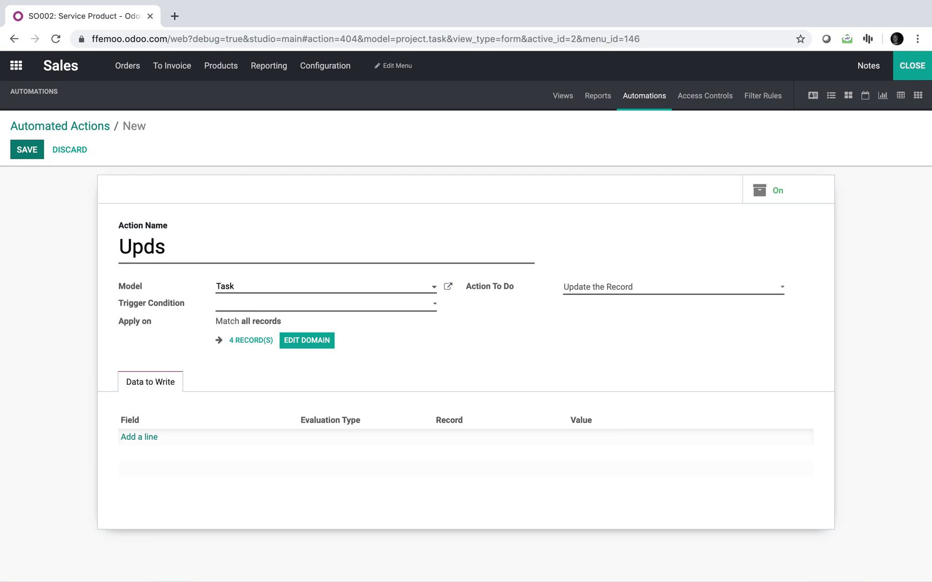
pyautogui.write('sate')
pyautogui.press('BackSpace')
pyautogui.press('BackSpace')
pyautogui.press('BackSpace')
pyautogui.press('BackSpace')
pyautogui.write('date Project Field')
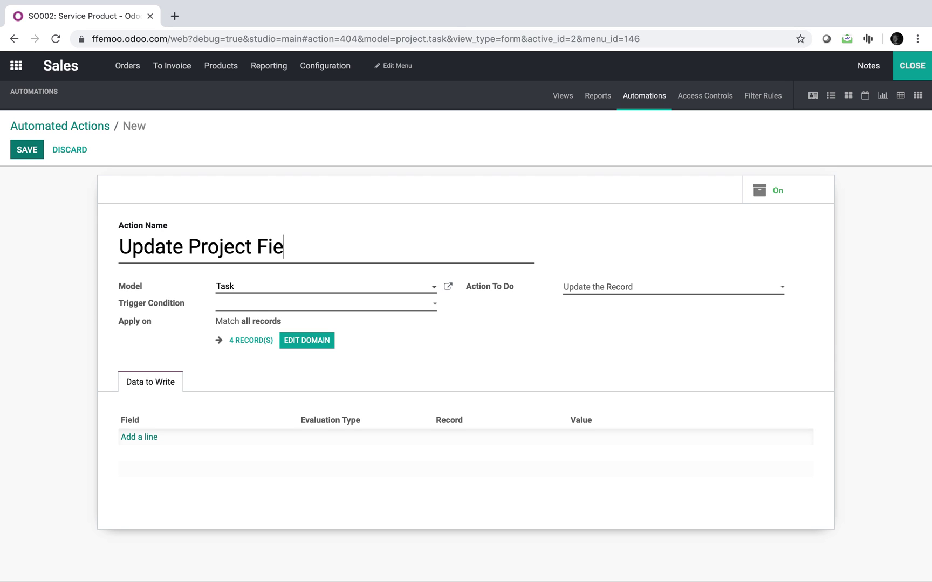
pyautogui.click(249, 298)
pyautogui.click(281, 325)
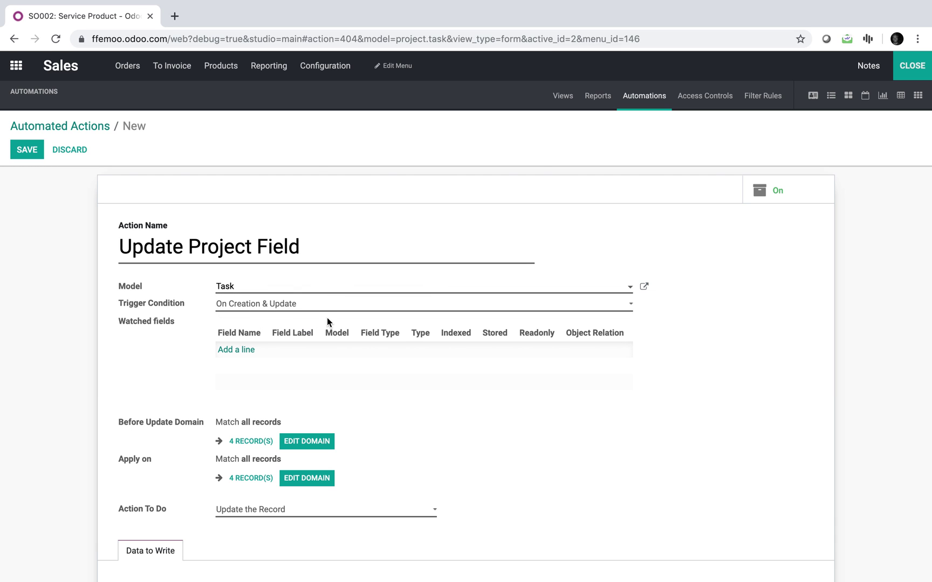
# - Add a data-to-write line using the last listed Project (project.task) field, inspect its definition and discard the dialog
pyautogui.scroll(-3, 376, 377)
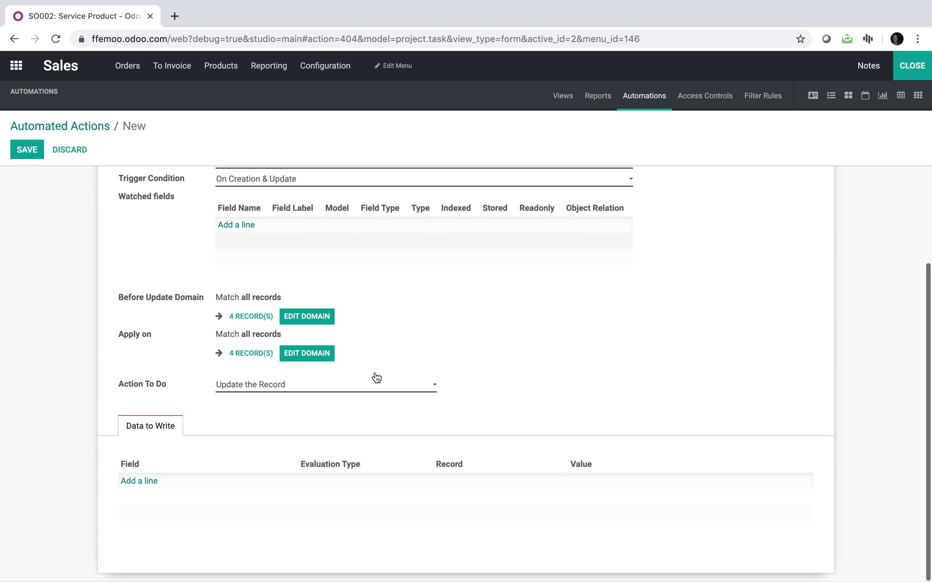
pyautogui.click(141, 480)
pyautogui.write('proj')
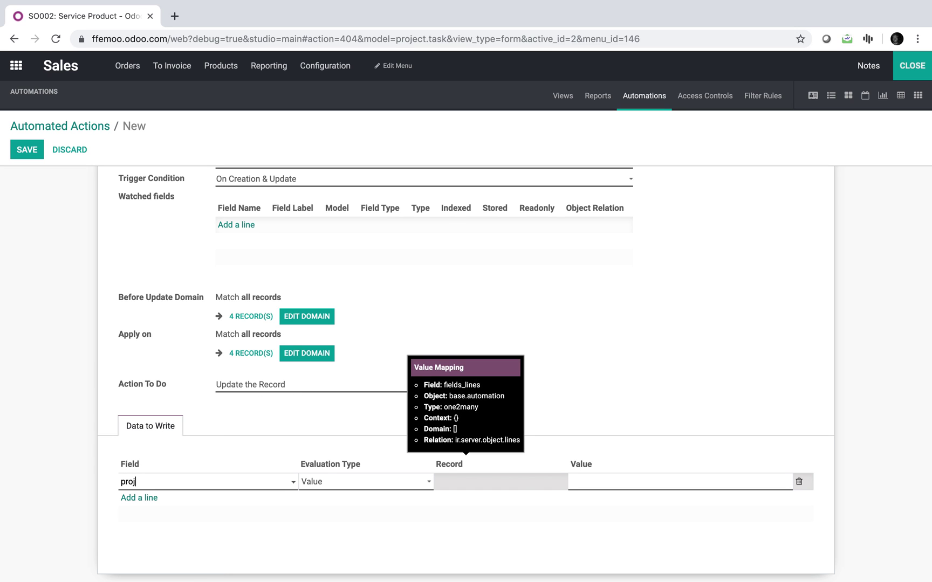
pyautogui.write('e')
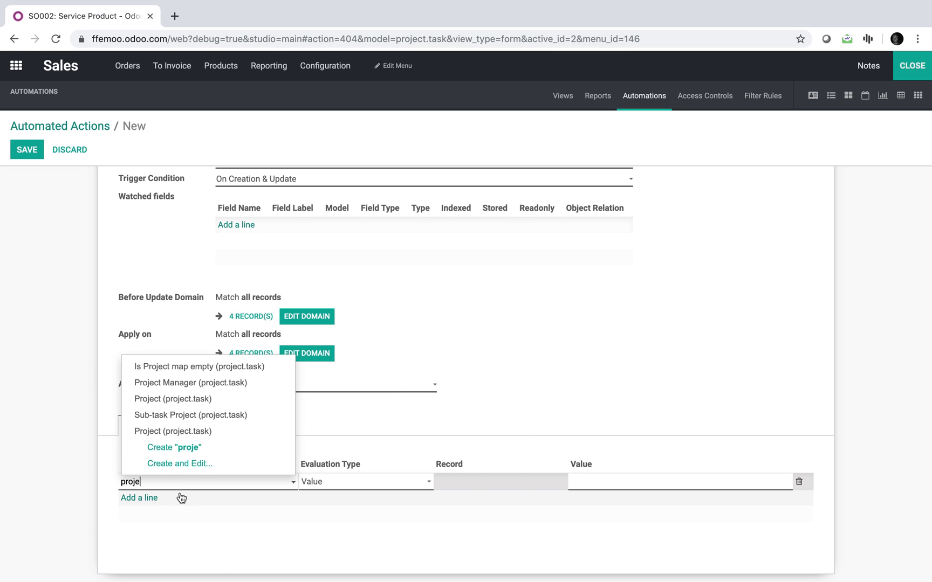
pyautogui.write('ct')
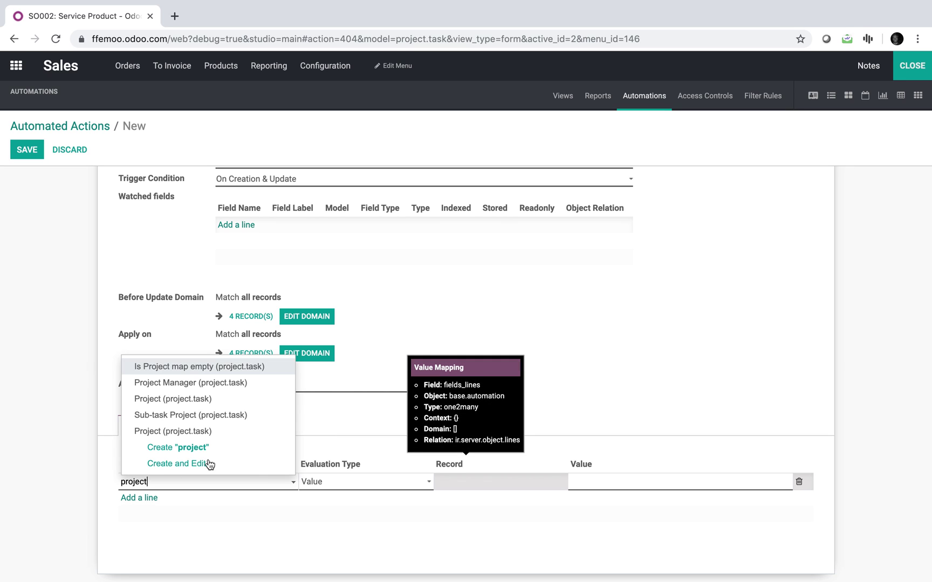
pyautogui.click(225, 431)
pyautogui.click(293, 481)
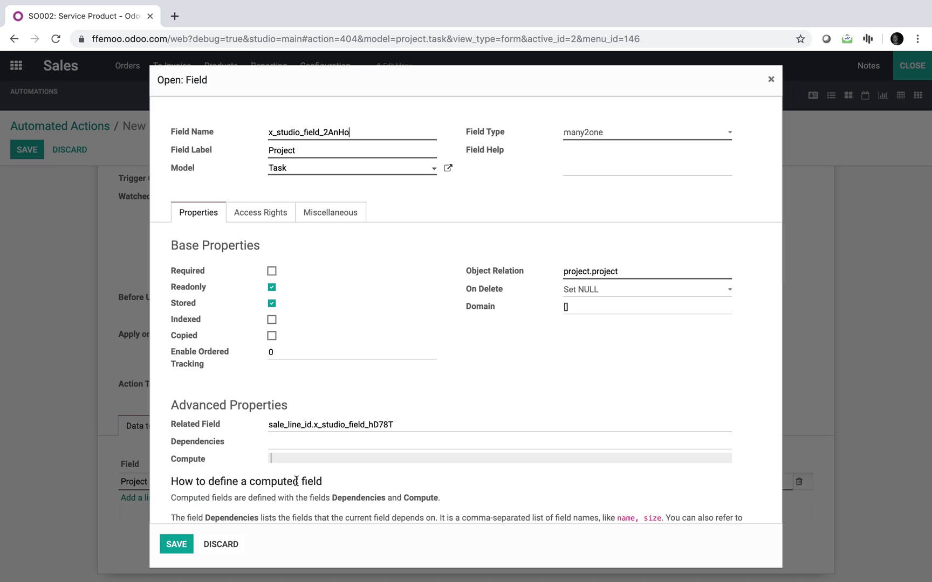
pyautogui.click(221, 544)
# - Change the line's field to the other Project (project.task) field, verify it is project_id, and save its definition
pyautogui.click(217, 481)
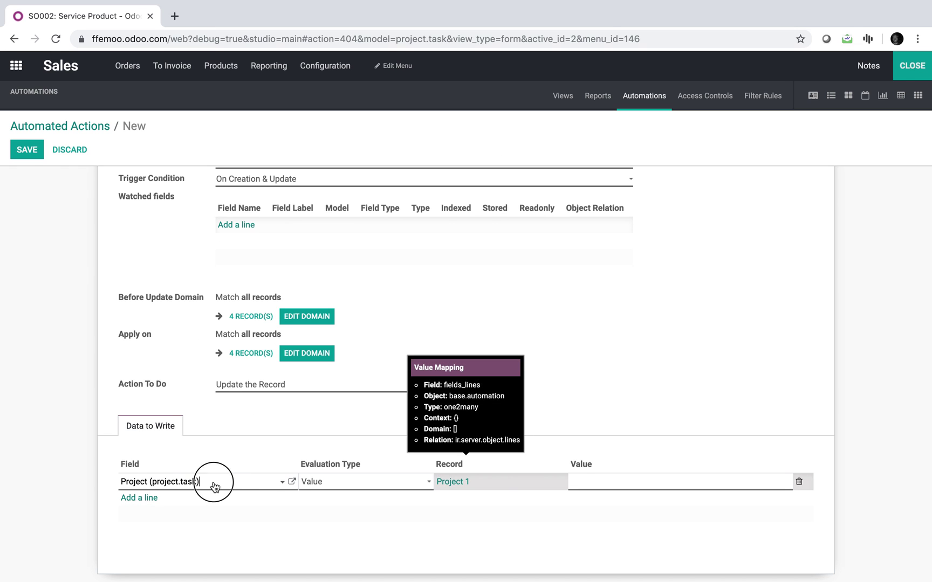
pyautogui.click(317, 150)
pyautogui.click(198, 481)
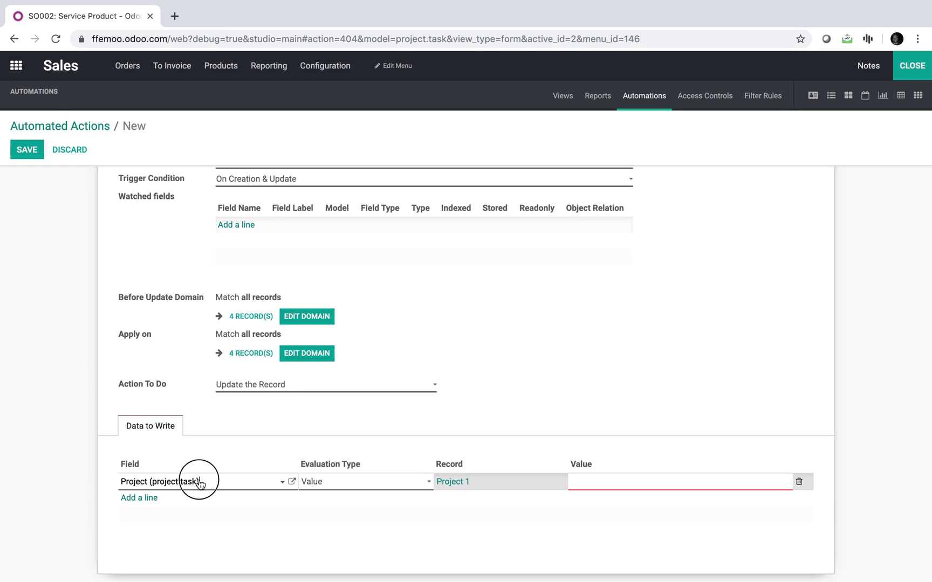
pyautogui.write('project')
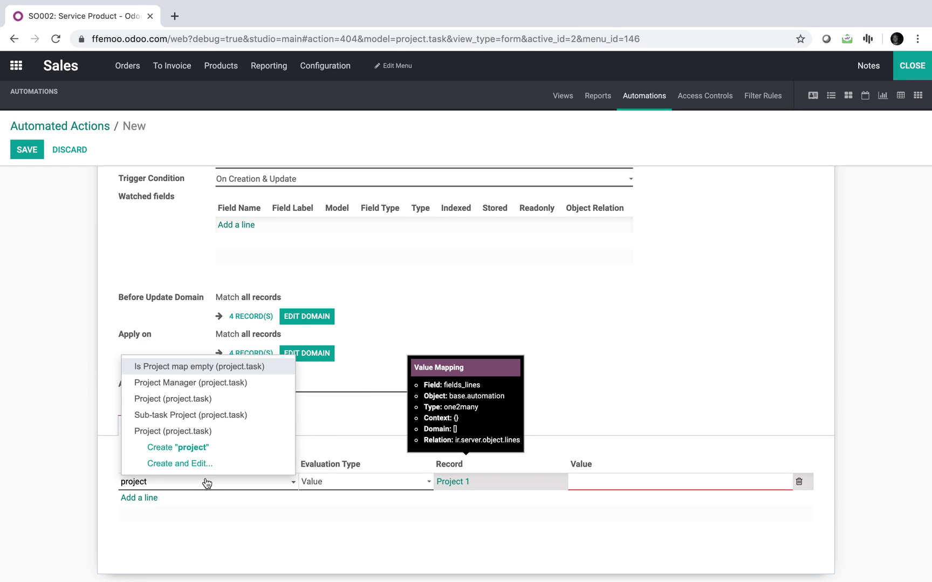
pyautogui.click(215, 397)
pyautogui.click(291, 481)
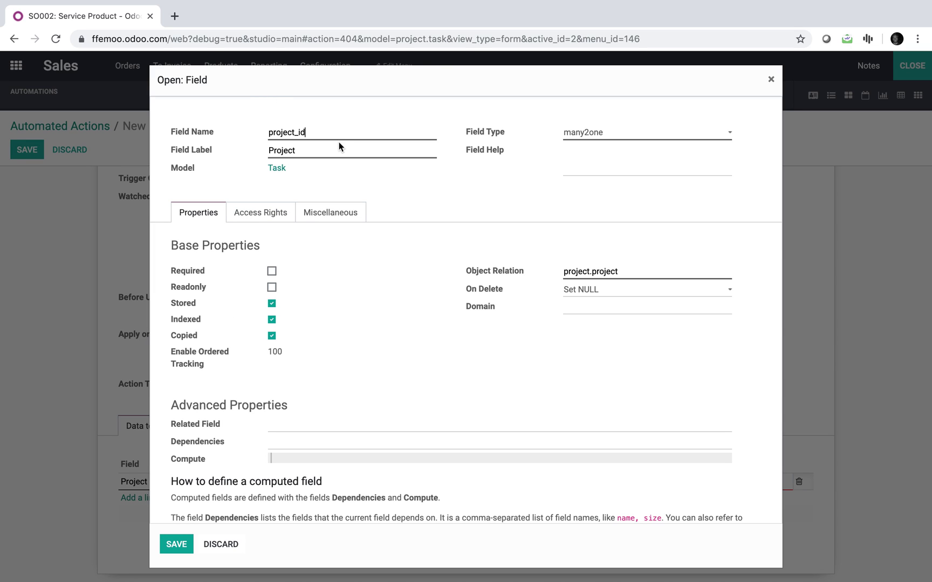
pyautogui.click(171, 544)
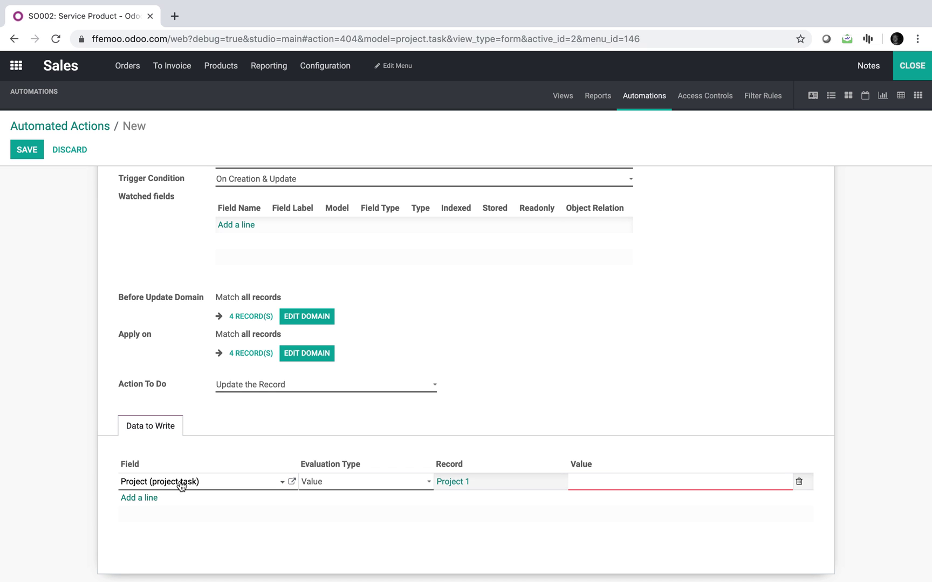
# - Set the line's evaluation type to Python expression with value record.x_studio_field_2AnHo.id, save the automated action and close Studio
pyautogui.click(300, 485)
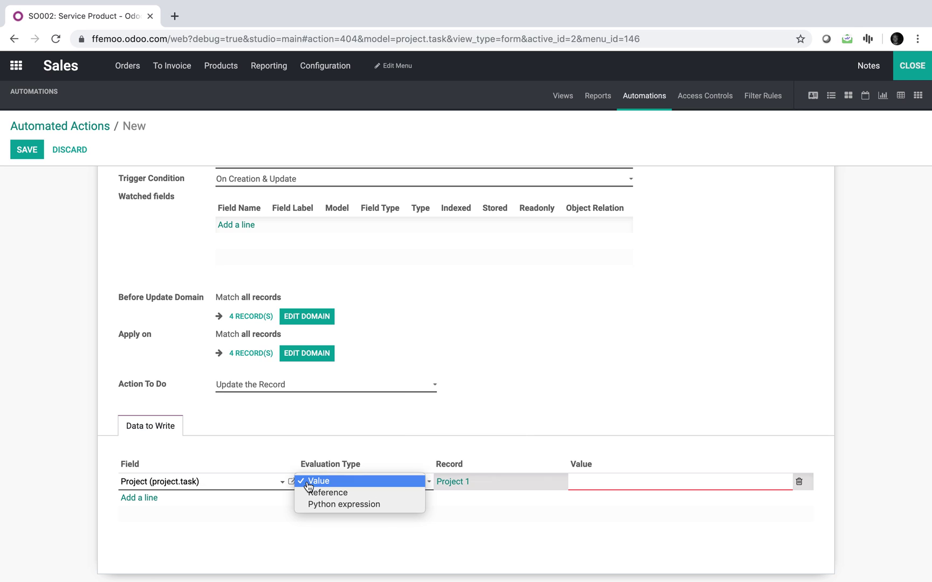
pyautogui.click(348, 505)
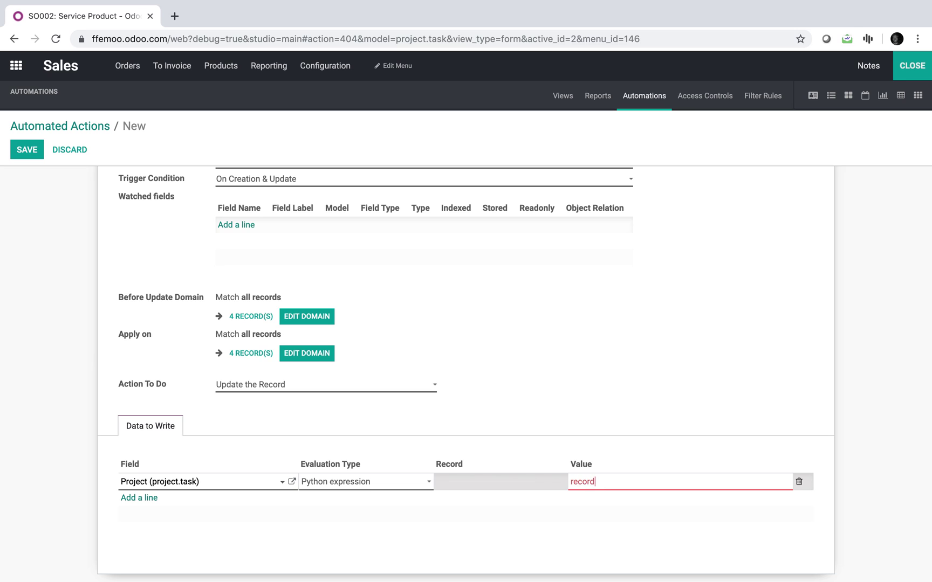
pyautogui.write('record')
pyautogui.write('.x_studio_field_2AnHo')
pyautogui.press('BackSpace')
pyautogui.write('.id')
pyautogui.click(671, 397)
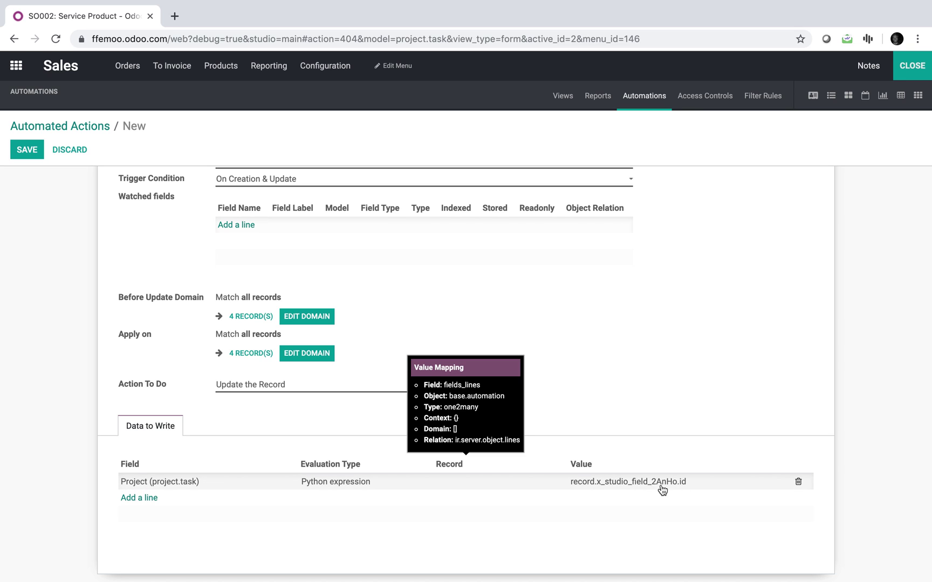
pyautogui.click(26, 155)
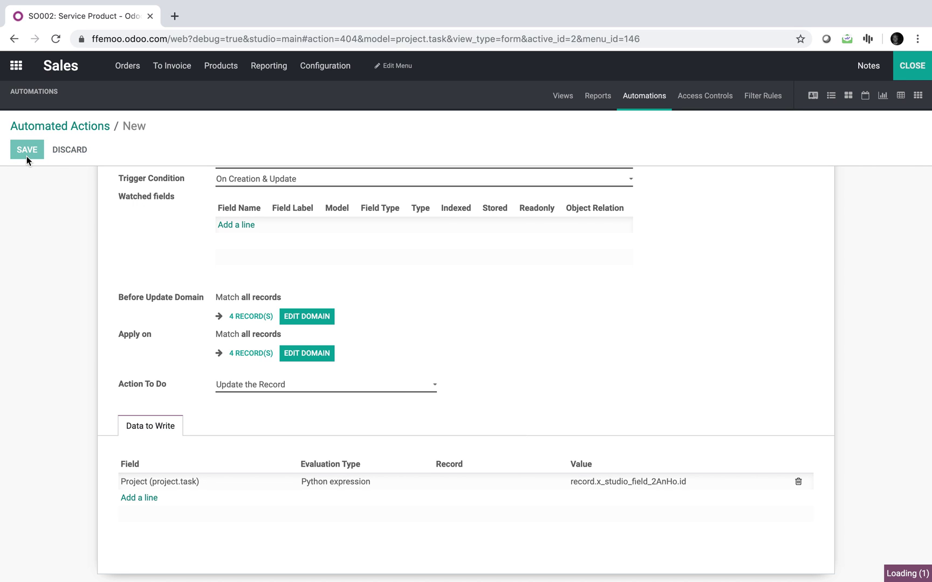
pyautogui.click(905, 67)
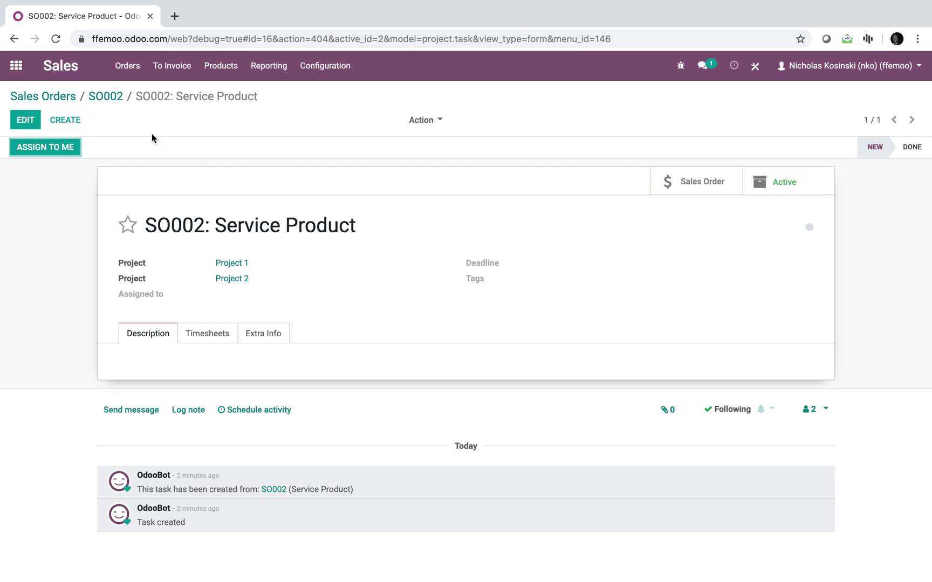
# - Create a new sales order for the existing customer and add Service Product as an order line
pyautogui.click(42, 96)
pyautogui.click(30, 122)
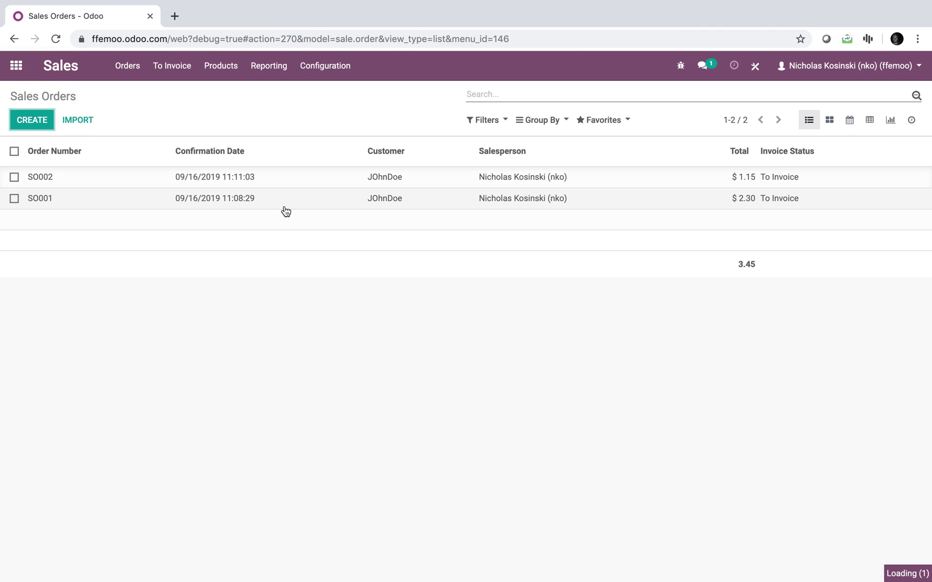
pyautogui.click(266, 235)
pyautogui.click(266, 251)
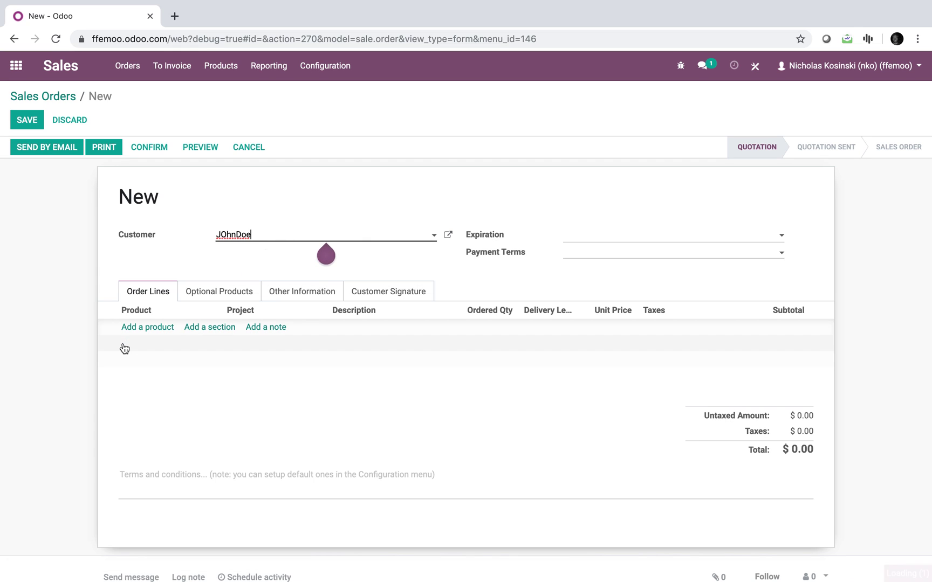
pyautogui.click(155, 326)
pyautogui.click(172, 352)
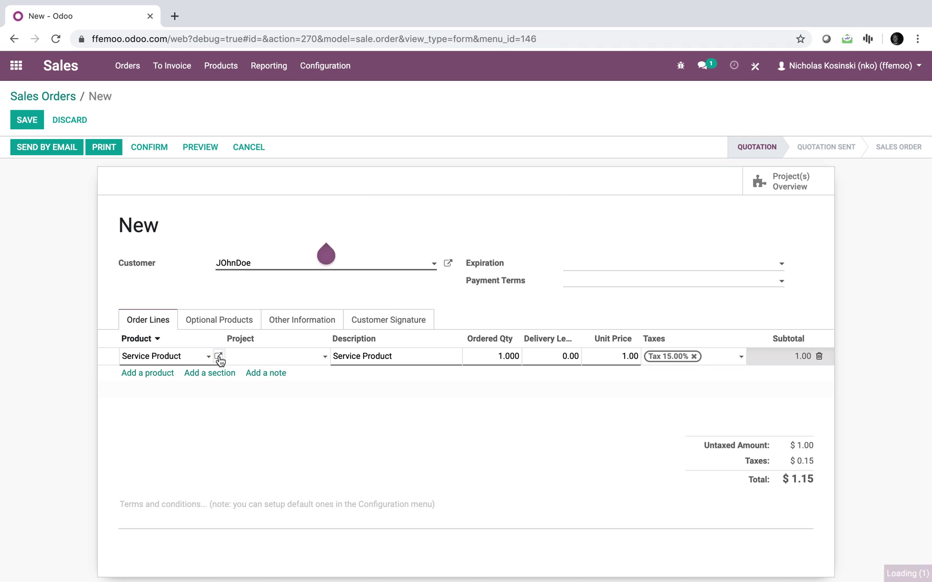
# - Check the Service Product's sales settings for its service tracking option and default project, then save the product
pyautogui.click(218, 356)
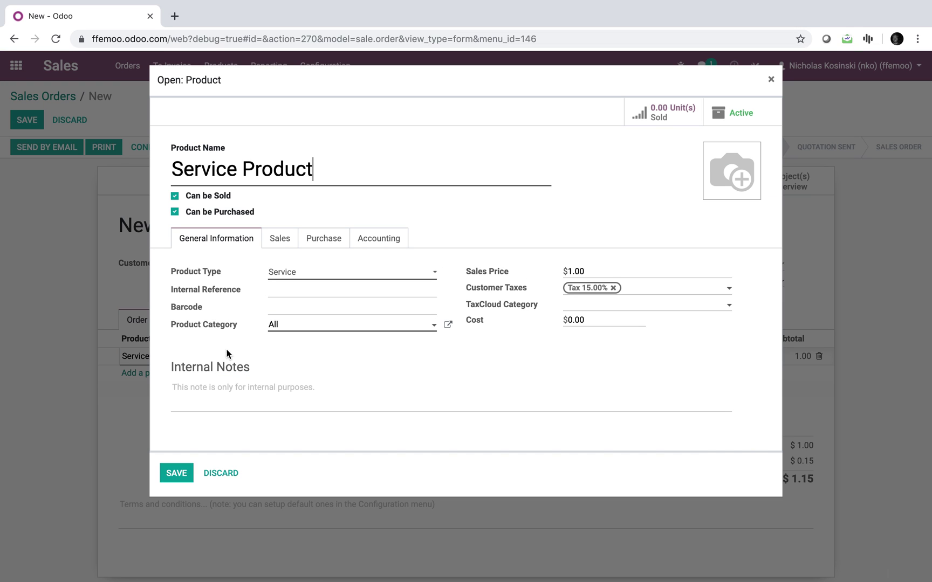
pyautogui.click(286, 248)
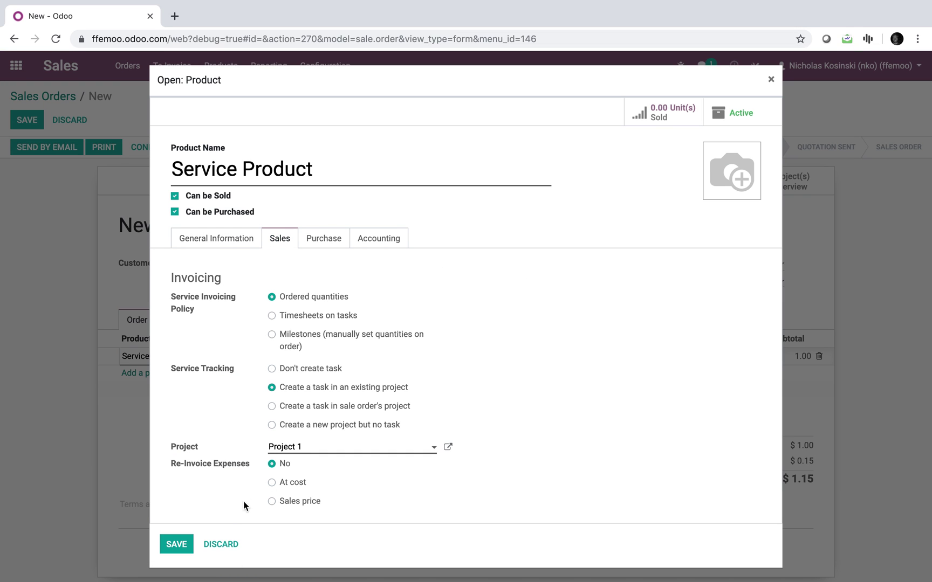
pyautogui.click(176, 544)
# - Set the order line's Project to Project 2, save the quotation and confirm it as a sales order
pyautogui.click(272, 359)
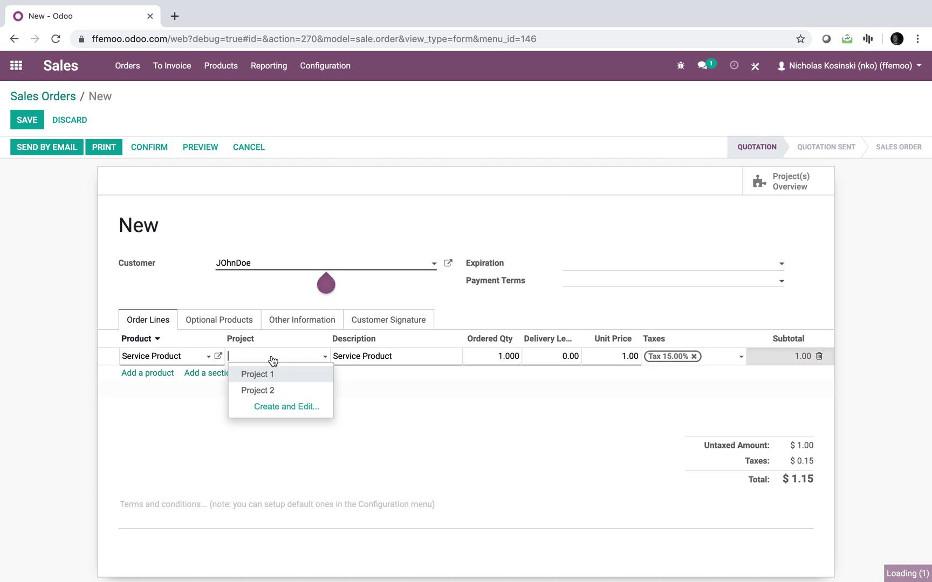
pyautogui.click(273, 390)
pyautogui.click(28, 120)
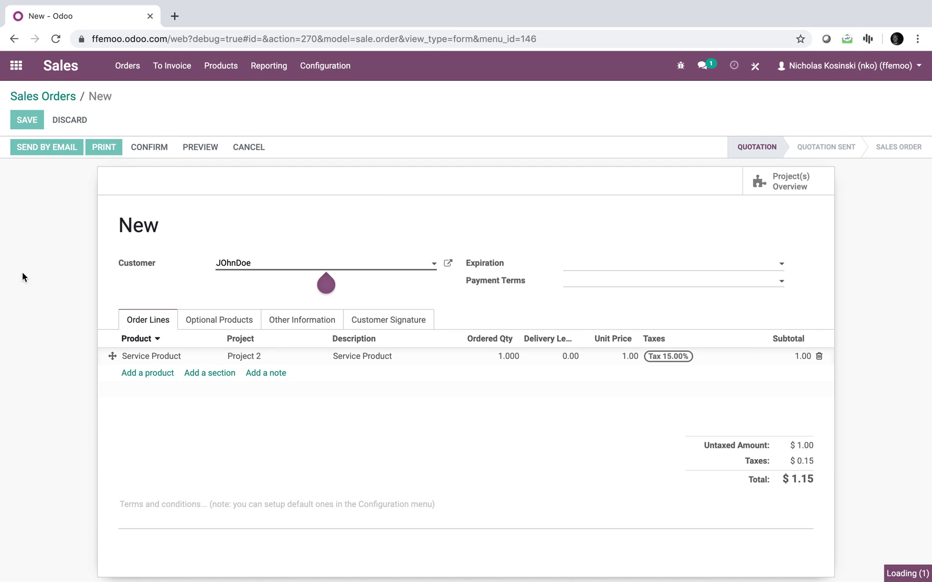
pyautogui.click(151, 152)
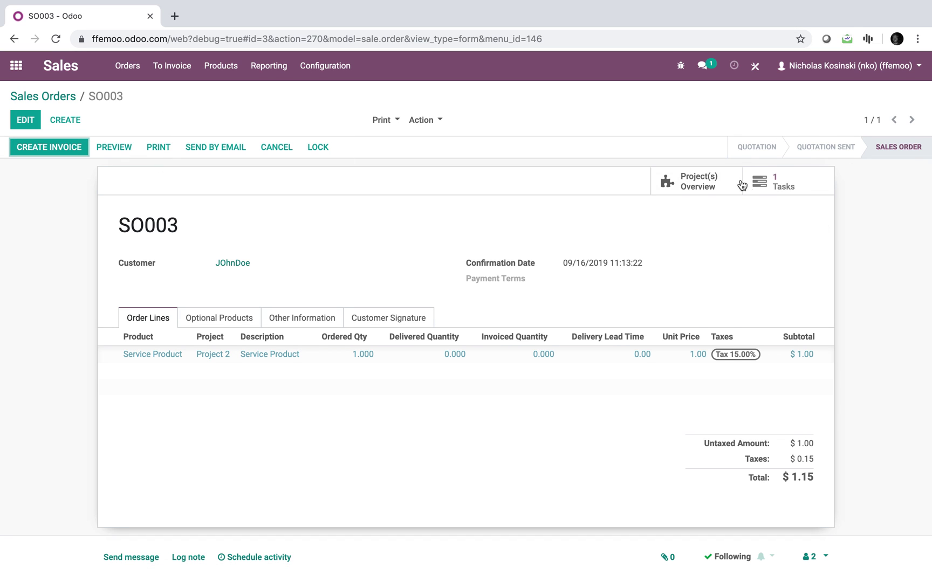
# - Check the Project fields on the order's generated task, then open the same task from Project 2 in the Project app
pyautogui.click(791, 183)
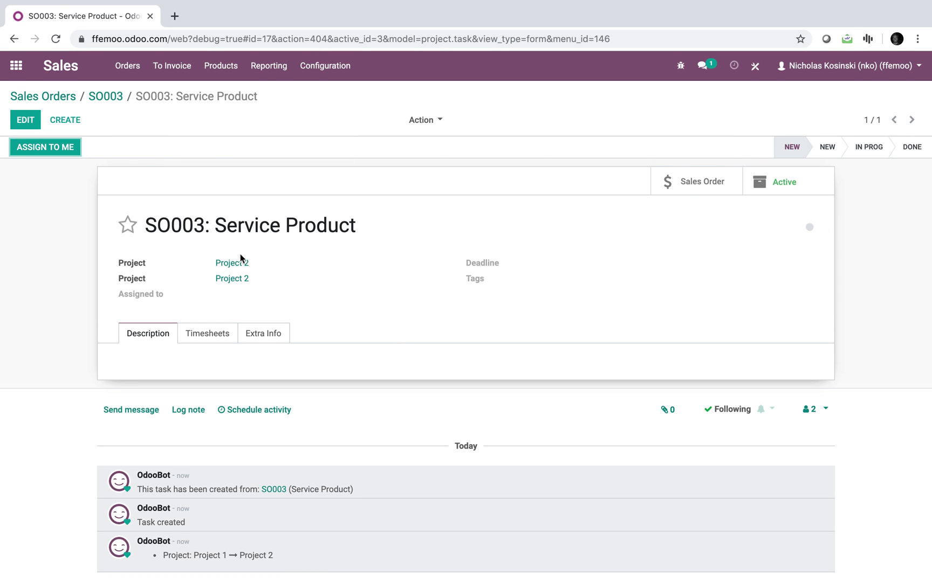
pyautogui.click(16, 73)
pyautogui.click(599, 216)
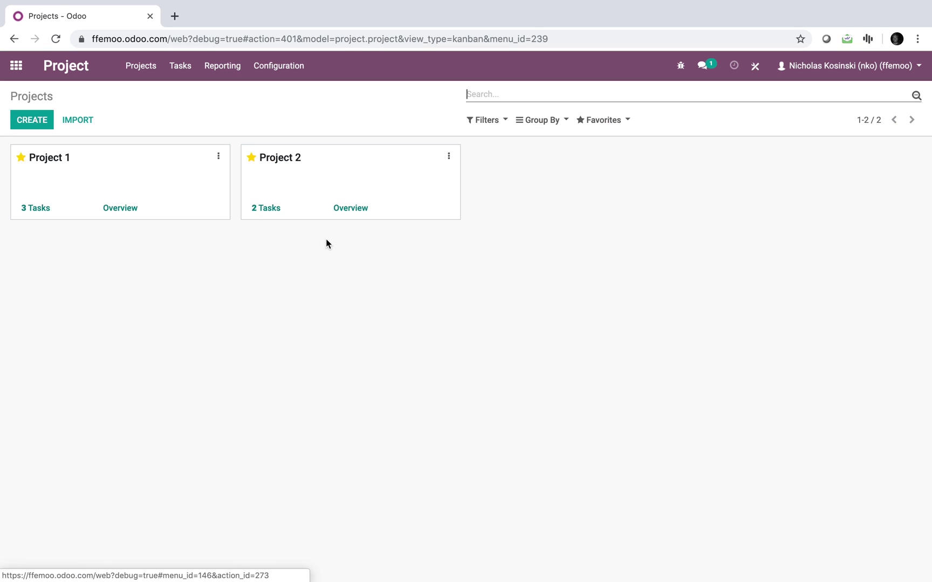
pyautogui.click(272, 213)
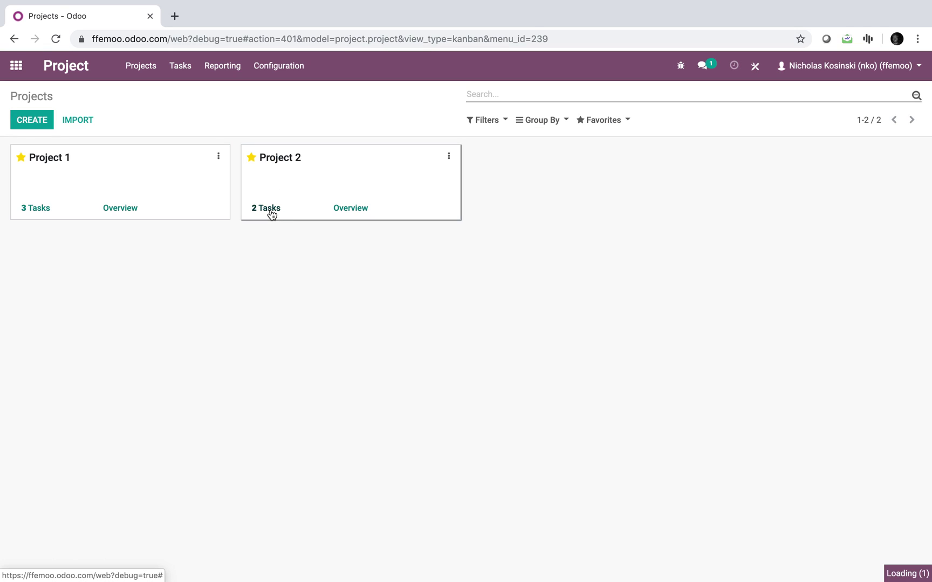
pyautogui.click(75, 197)
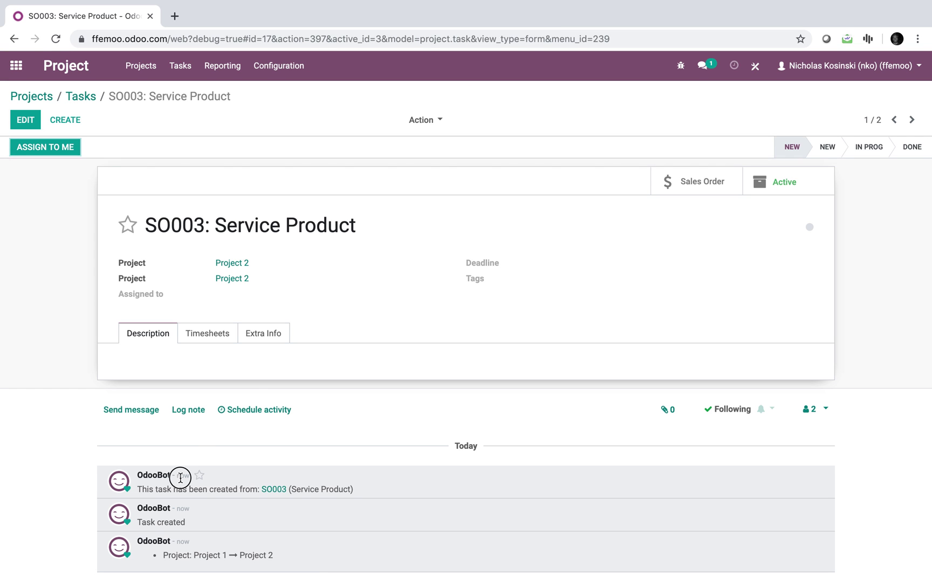
# - In Studio, remove the related Project field directly above Assigned to from the task form, and close Studio
pyautogui.click(756, 68)
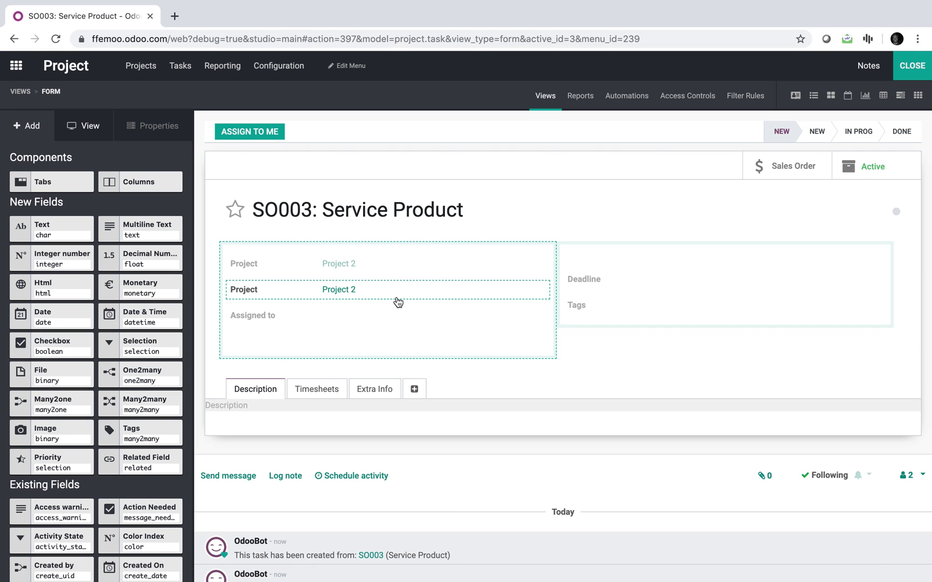
pyautogui.click(247, 291)
pyautogui.click(143, 562)
pyautogui.click(278, 151)
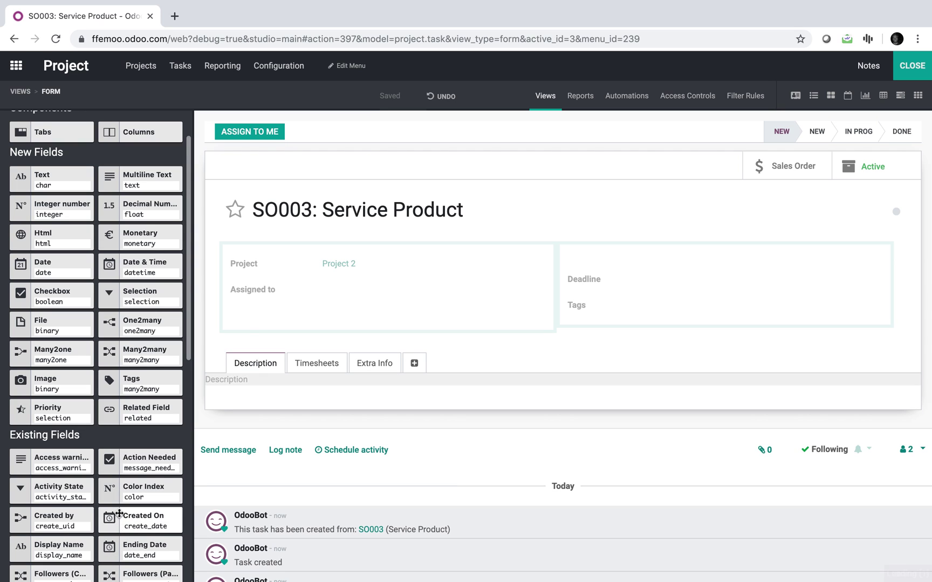
pyautogui.click(911, 67)
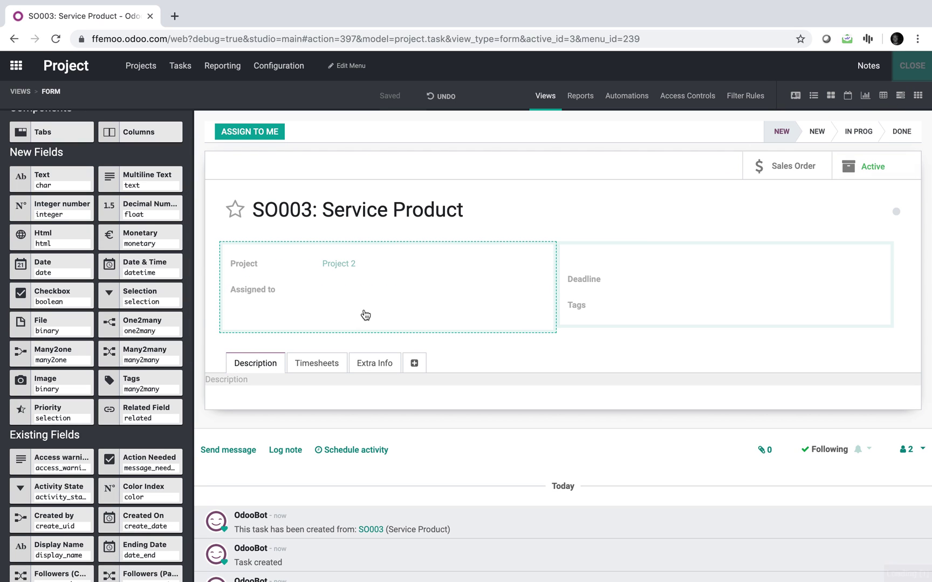
# - Find the Sales Orders list by searching for "order" and create another order for the same customer with Service Product
pyautogui.click(15, 65)
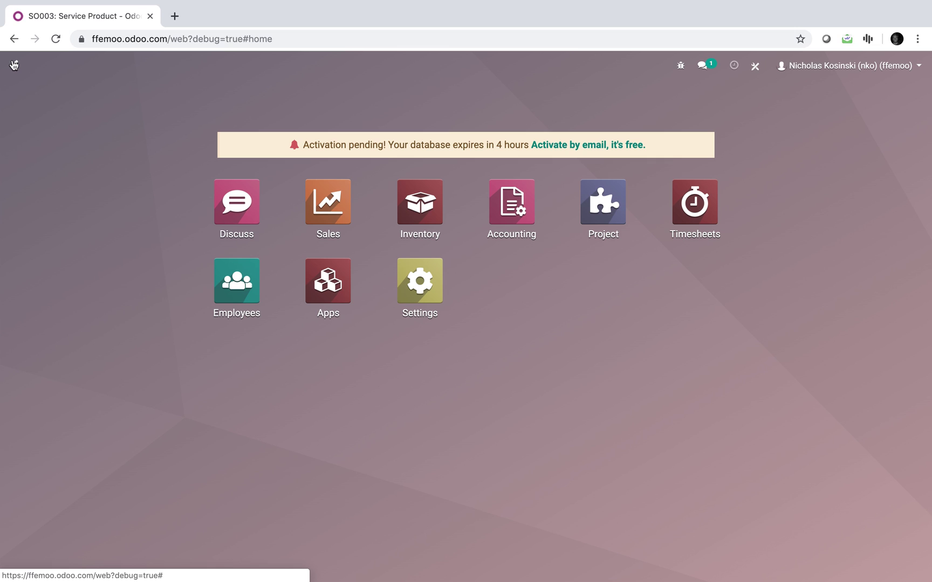
pyautogui.write('order')
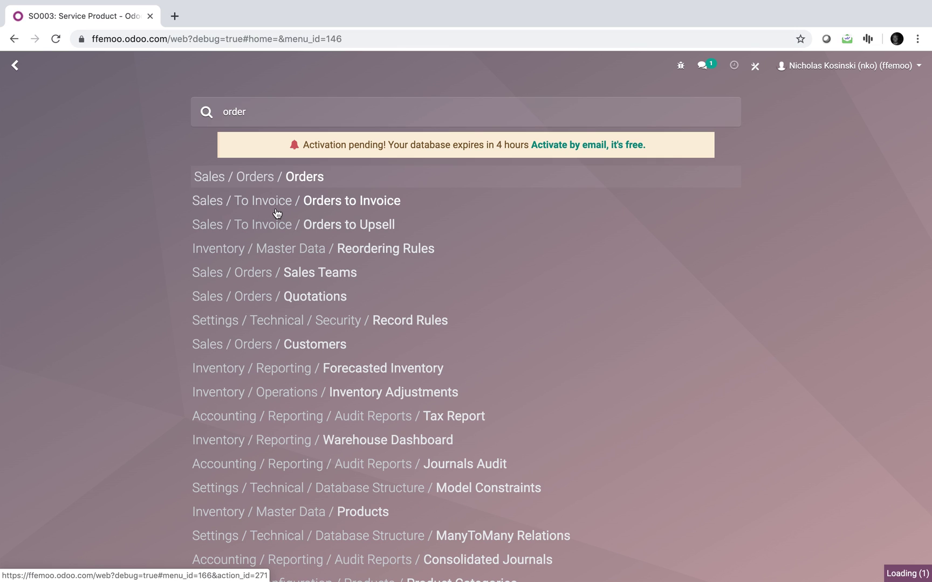
pyautogui.press('Return')
pyautogui.click(37, 124)
pyautogui.click(233, 237)
pyautogui.click(249, 254)
pyautogui.click(154, 327)
pyautogui.click(158, 345)
# - Assign Project 2 to the second test order's line, save the quotation and confirm it
pyautogui.click(289, 328)
pyautogui.click(289, 390)
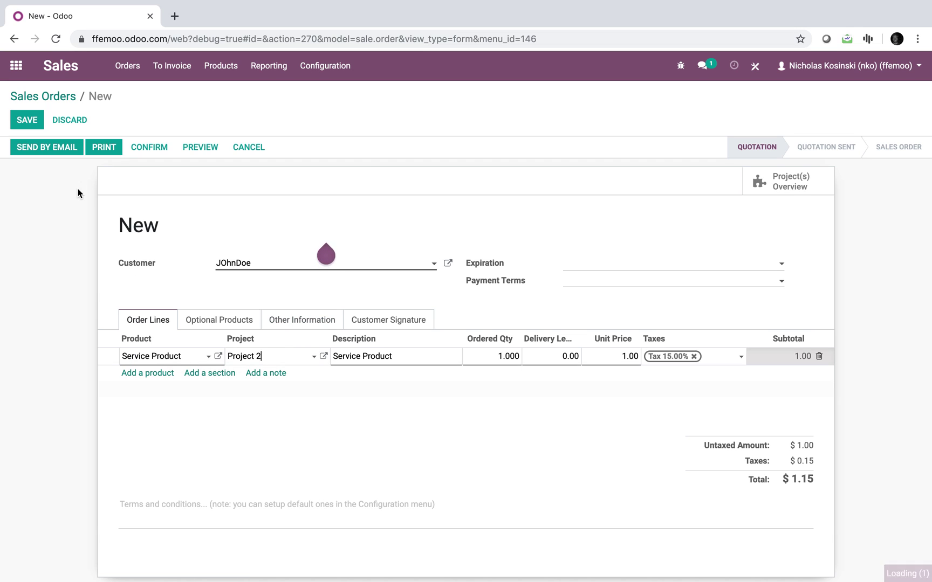
pyautogui.click(28, 122)
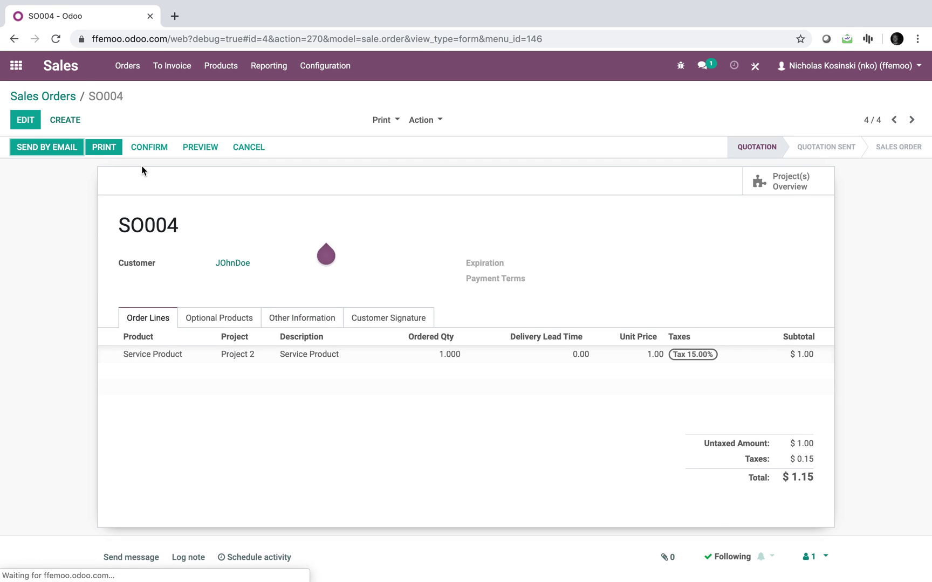
pyautogui.moveTo(115, 220); pyautogui.dragTo(174, 202)
pyautogui.click(158, 154)
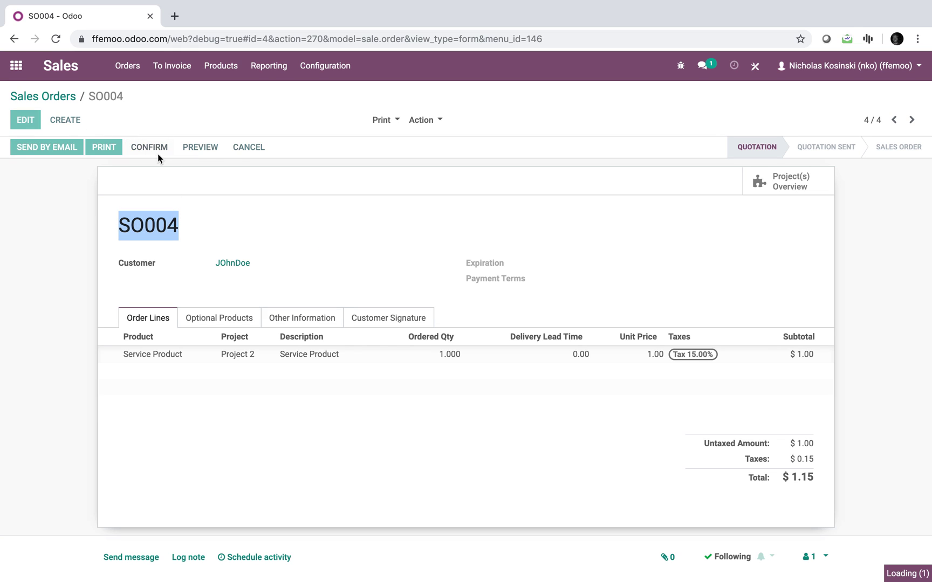
# - Open the newest order's task within Project 2 to check its Project field, then return to the apps overview
pyautogui.click(2, 64)
pyautogui.click(622, 236)
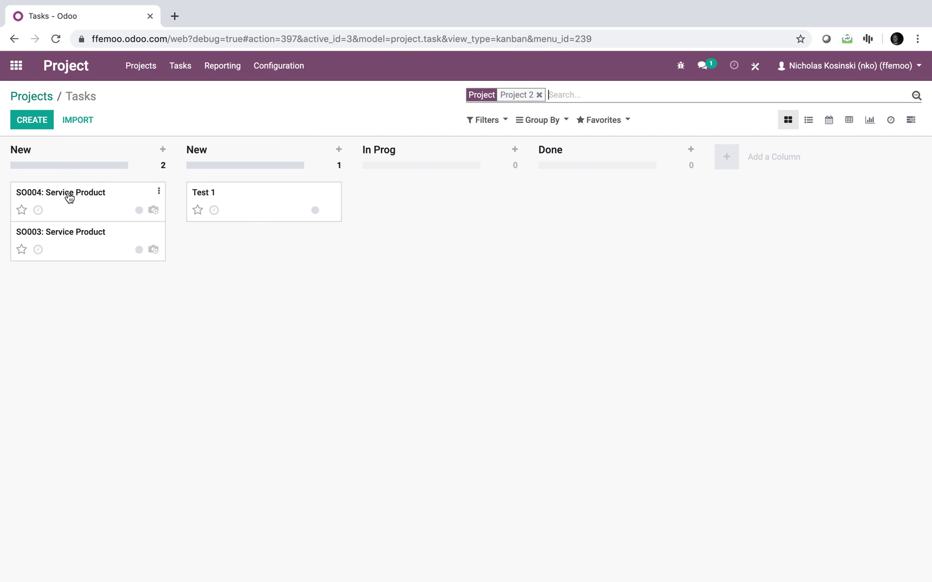
pyautogui.click(80, 204)
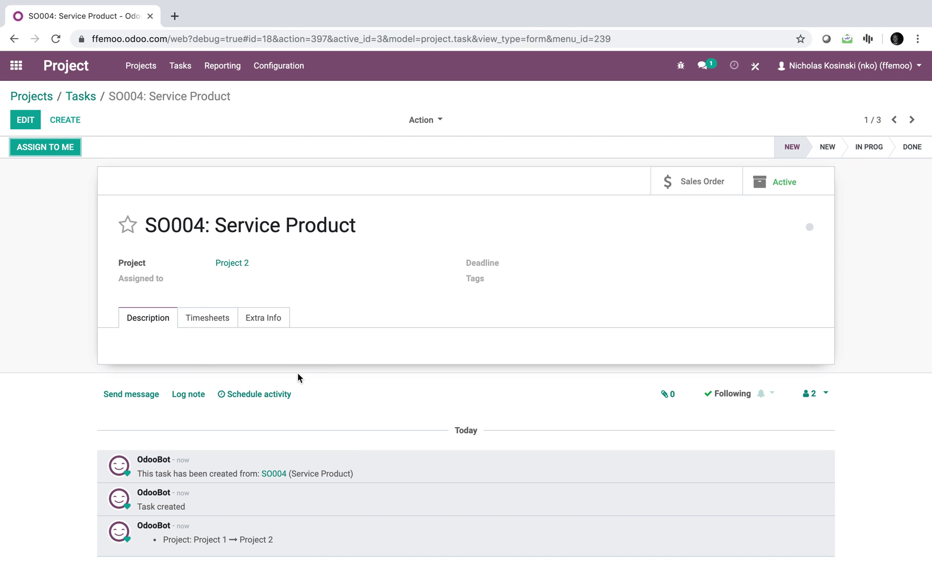
pyautogui.click(14, 66)
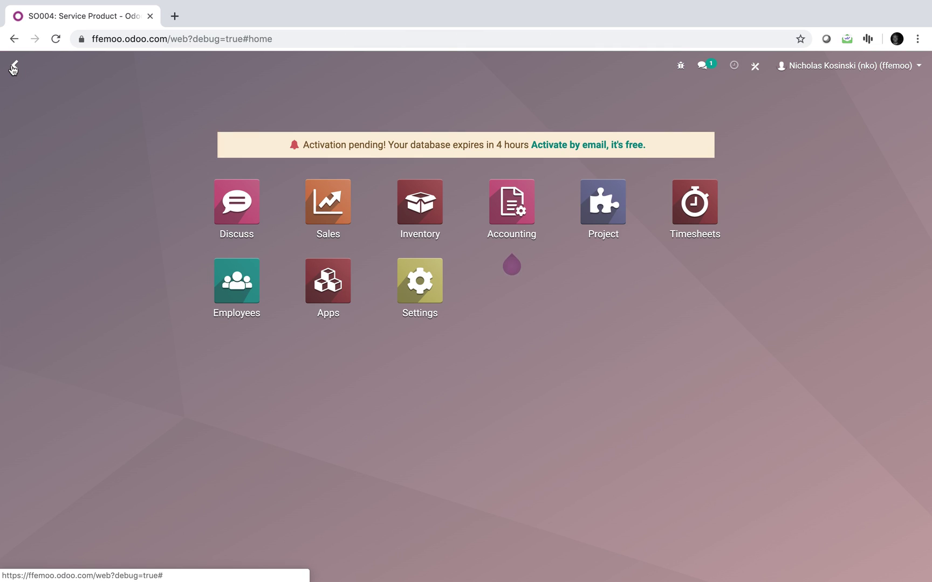